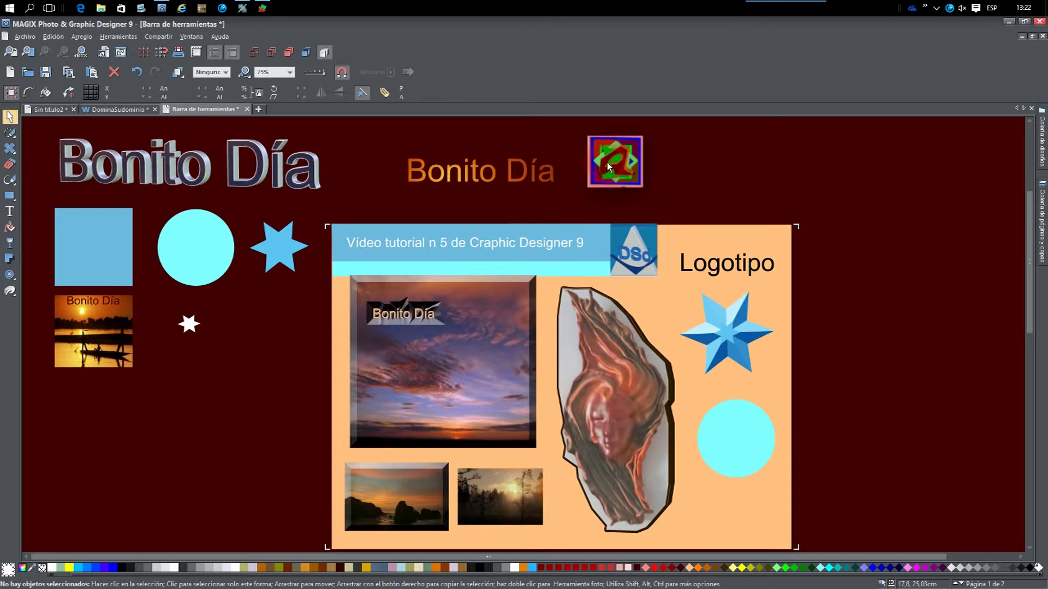
pyautogui.click(492, 287)
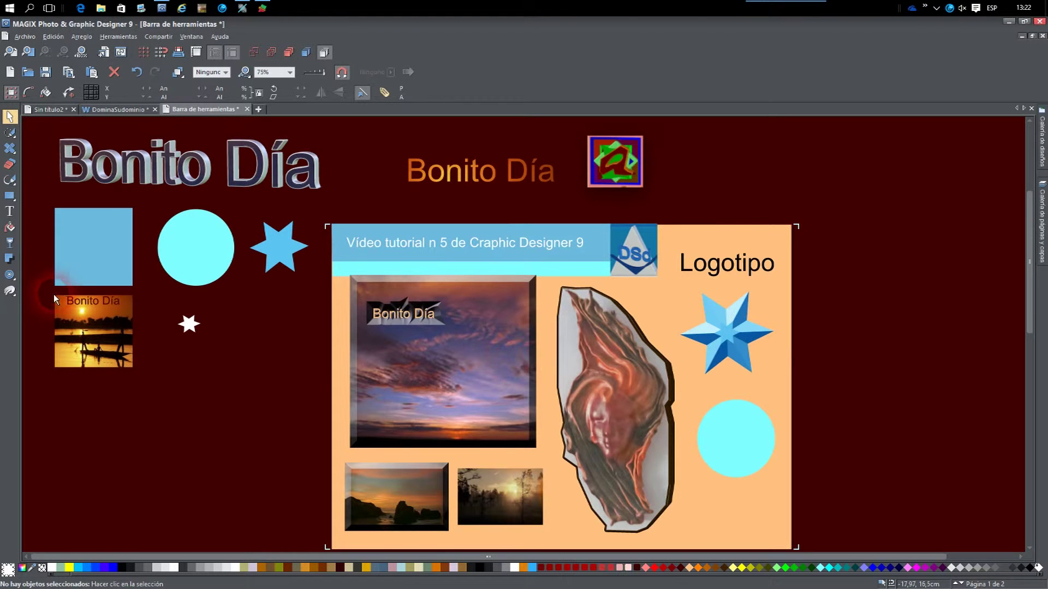
pyautogui.click(10, 291)
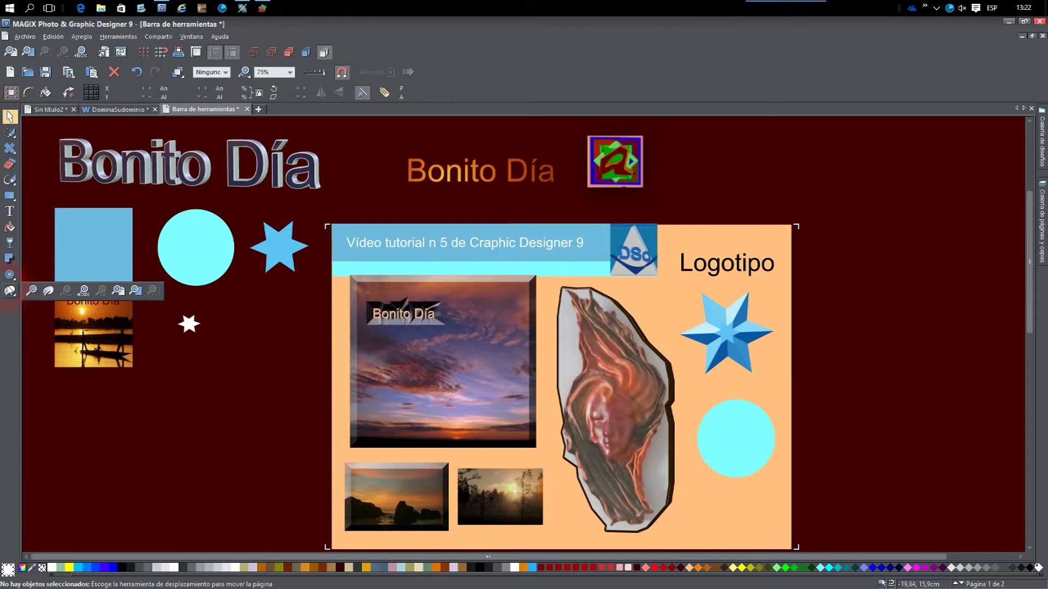
pyautogui.click(14, 275)
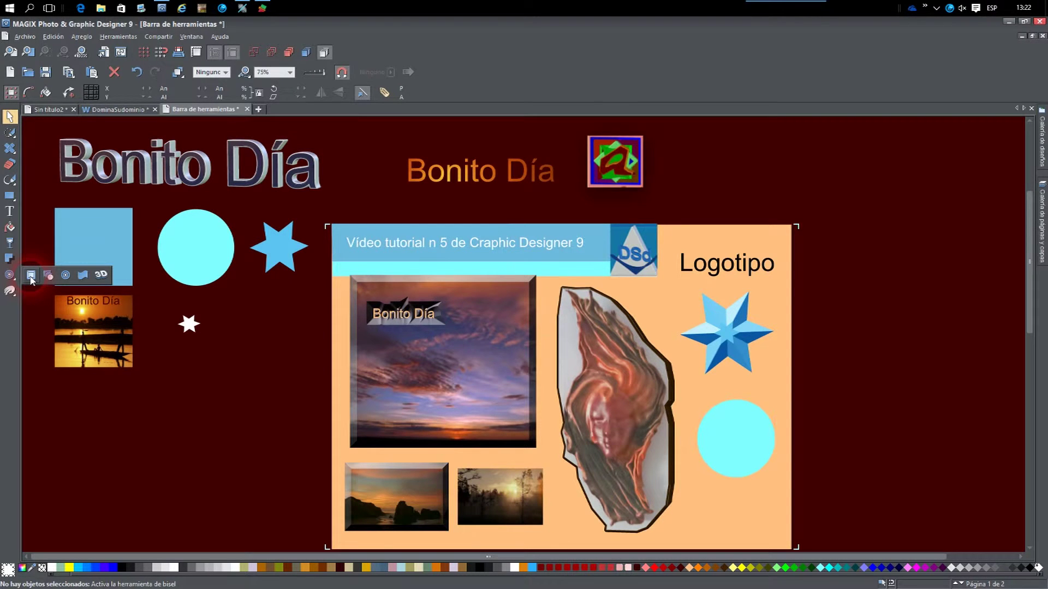
pyautogui.click(31, 279)
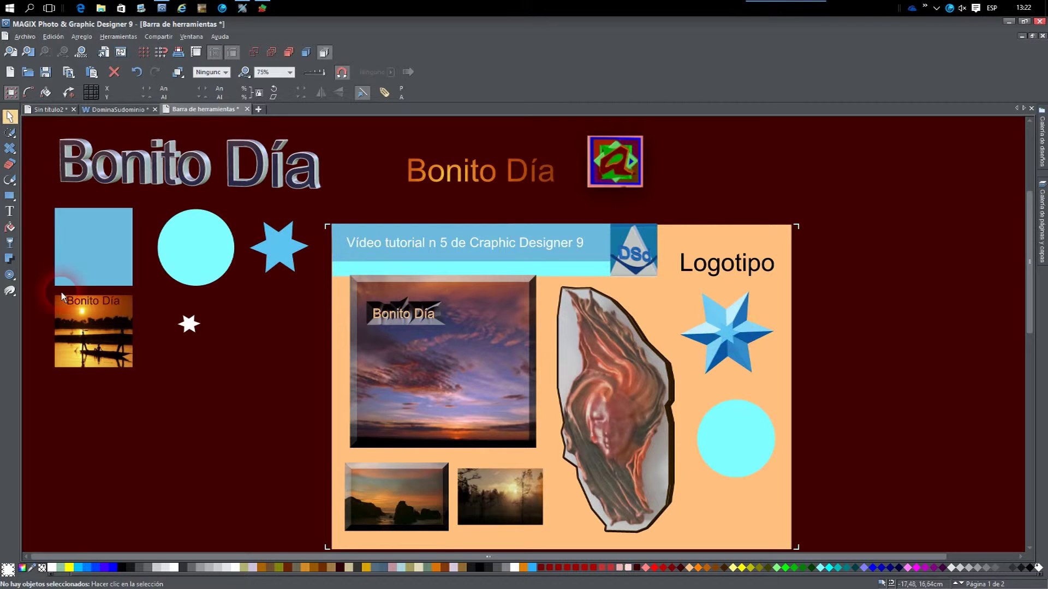
# - Try a bevel on the flat blue star outside the page, and undo it
pyautogui.click(10, 275)
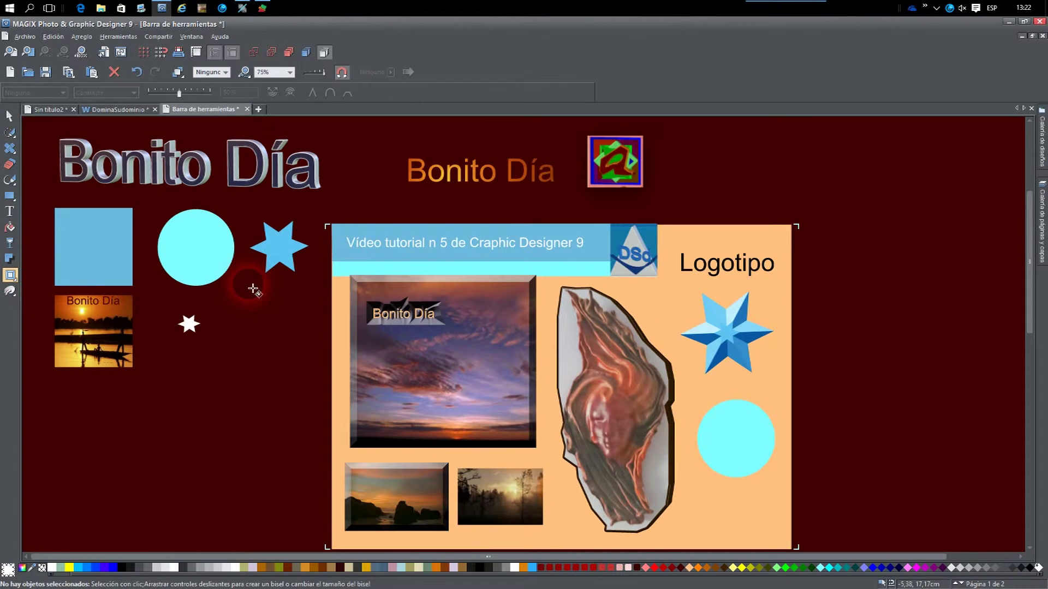
pyautogui.click(284, 259)
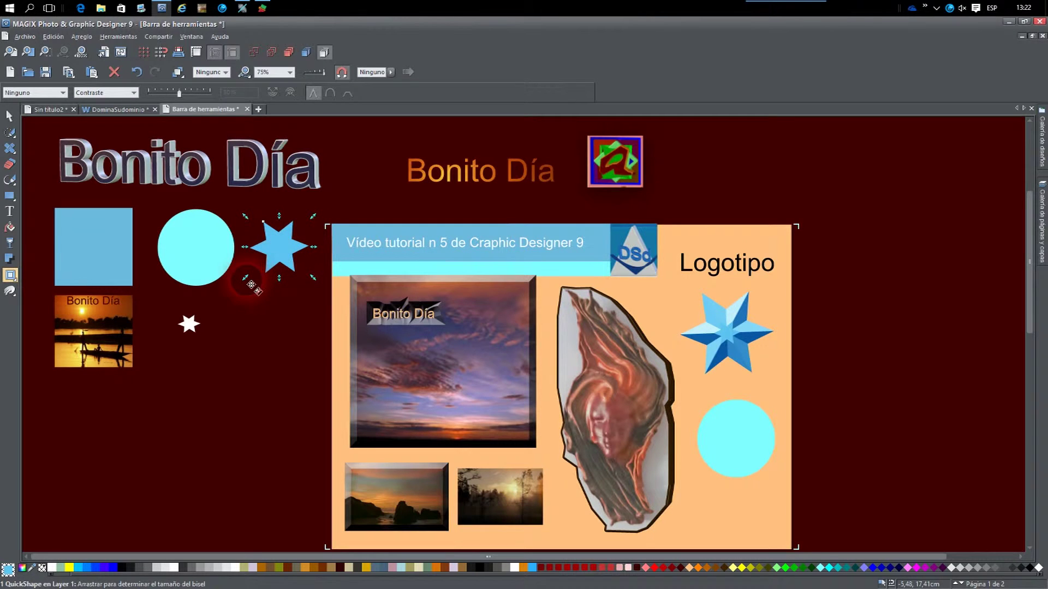
pyautogui.moveTo(250, 285); pyautogui.dragTo(234, 304)
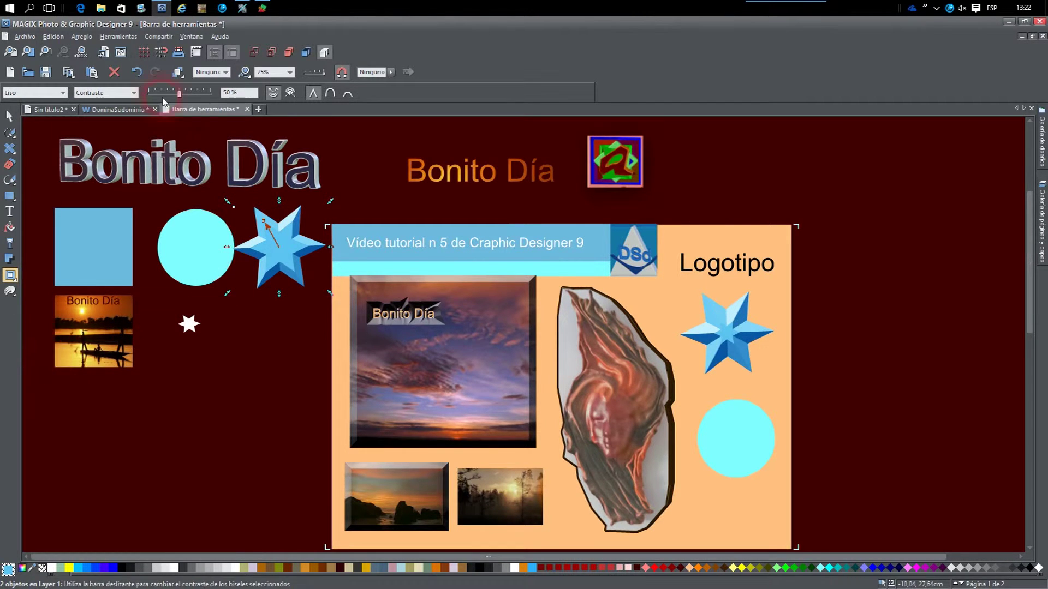
pyautogui.click(136, 72)
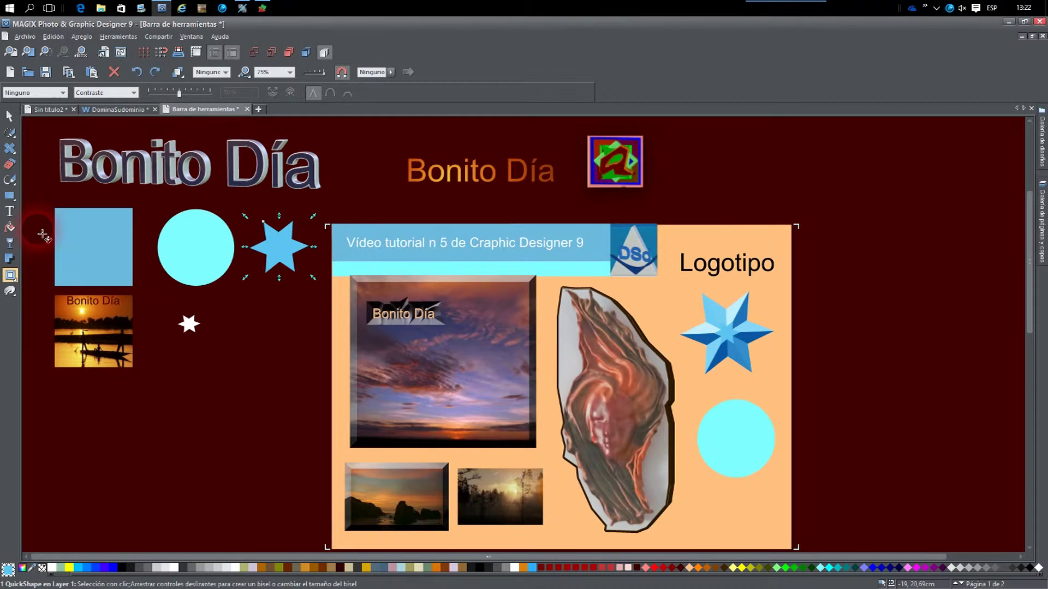
# - Move the bevelled blue star under the "Logotipo" title down onto the cyan circle on the page
pyautogui.click(9, 116)
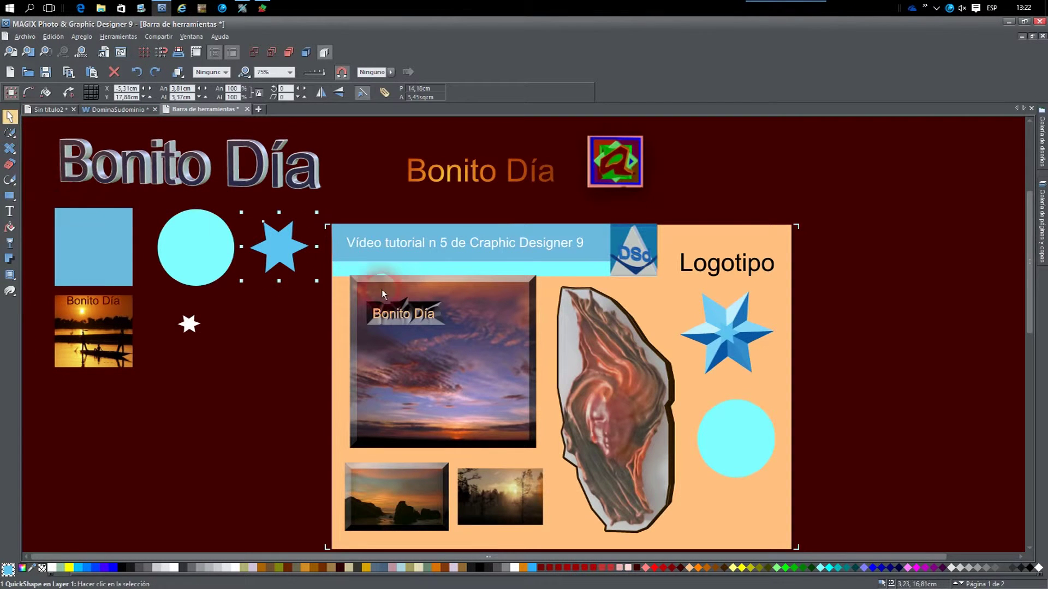
pyautogui.moveTo(725, 317); pyautogui.dragTo(737, 424)
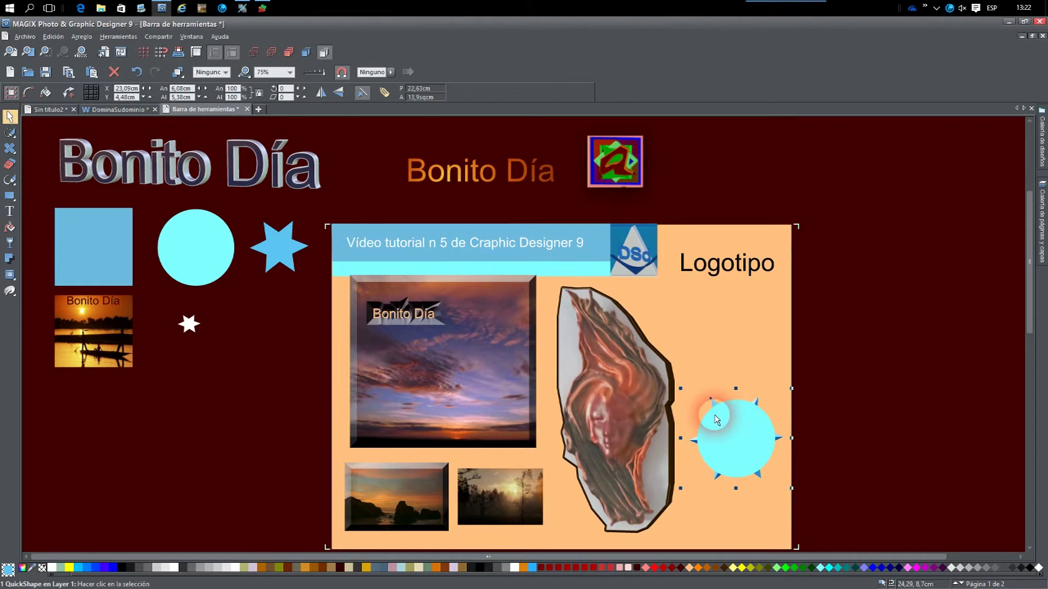
pyautogui.click(311, 393)
# - Send the page's cyan circle to the back so the bevelled star lies on top of it
pyautogui.click(728, 397)
pyautogui.click(732, 420)
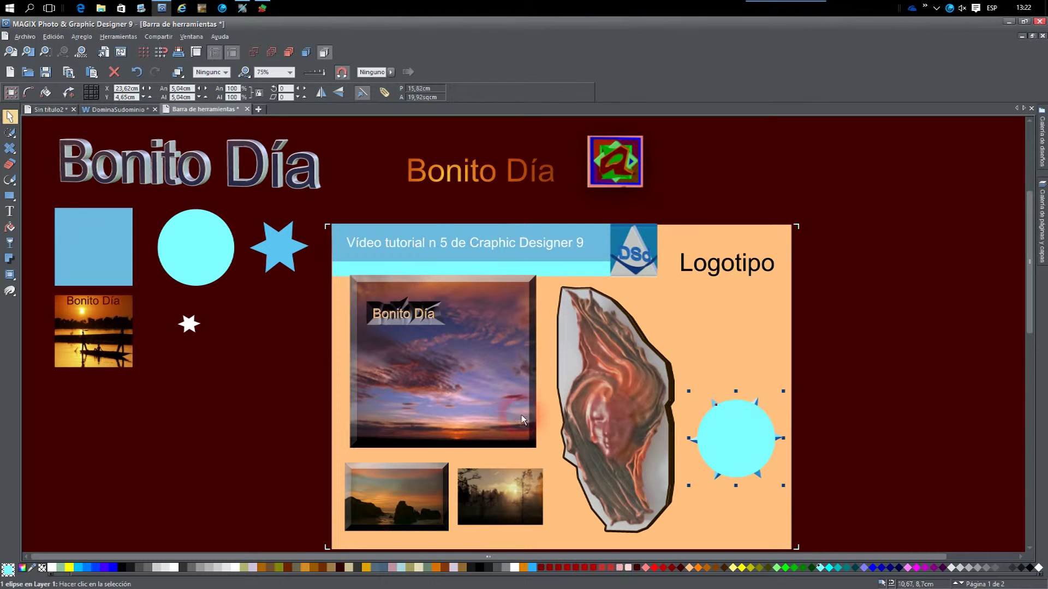
pyautogui.click(82, 36)
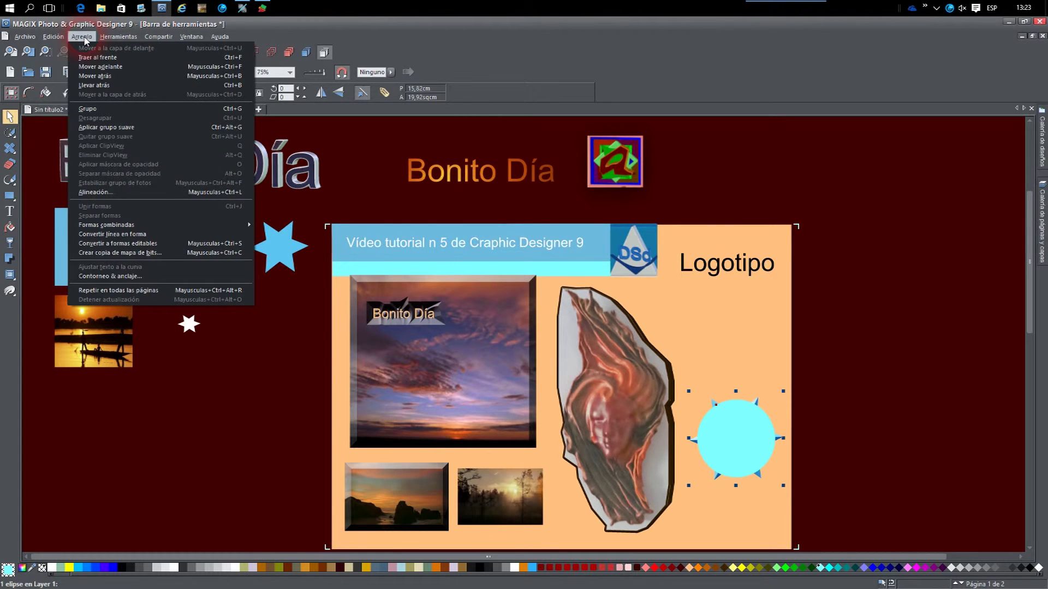
pyautogui.click(106, 87)
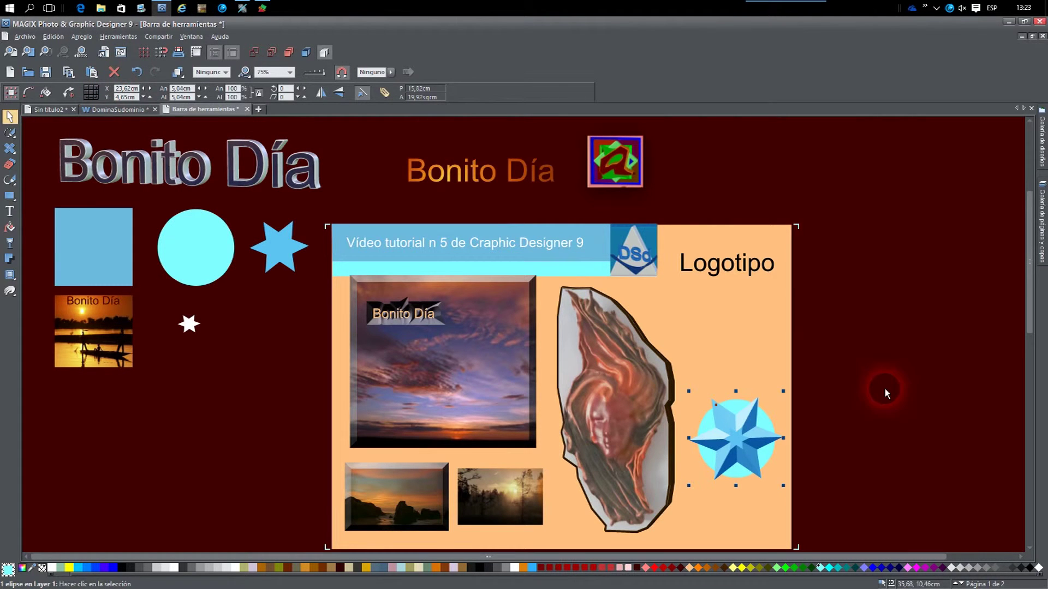
pyautogui.click(897, 379)
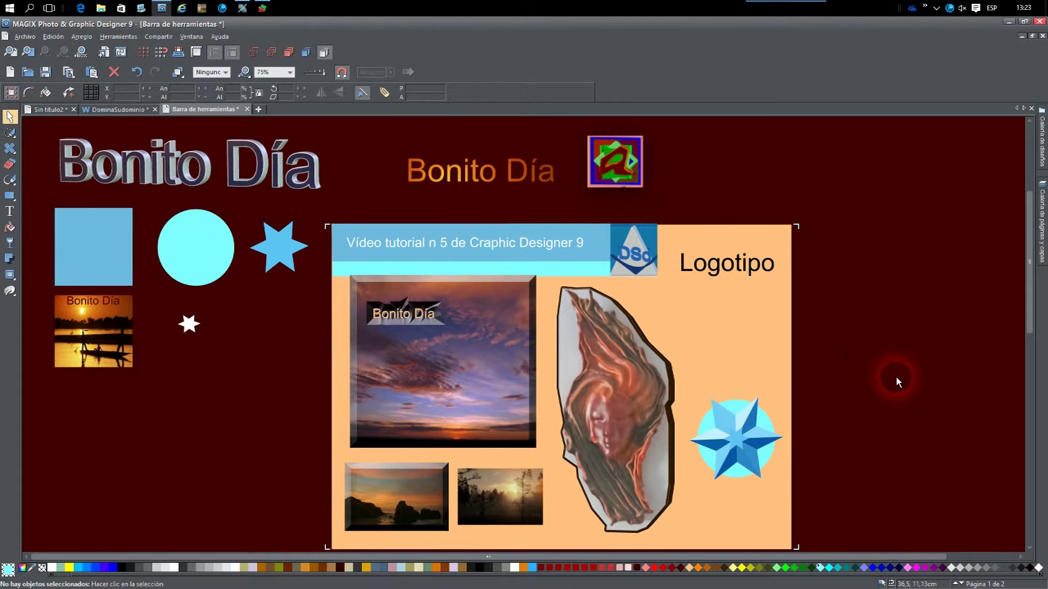
# - Apply a smooth (Liso) outer bevel to the cyan circle behind the star and widen it slightly
pyautogui.click(735, 411)
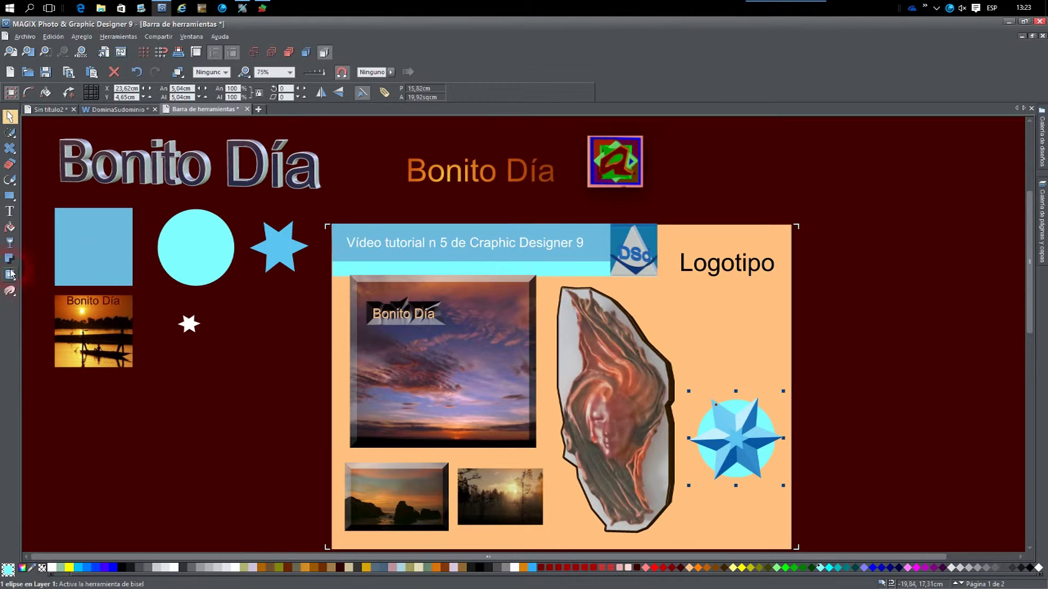
pyautogui.click(32, 276)
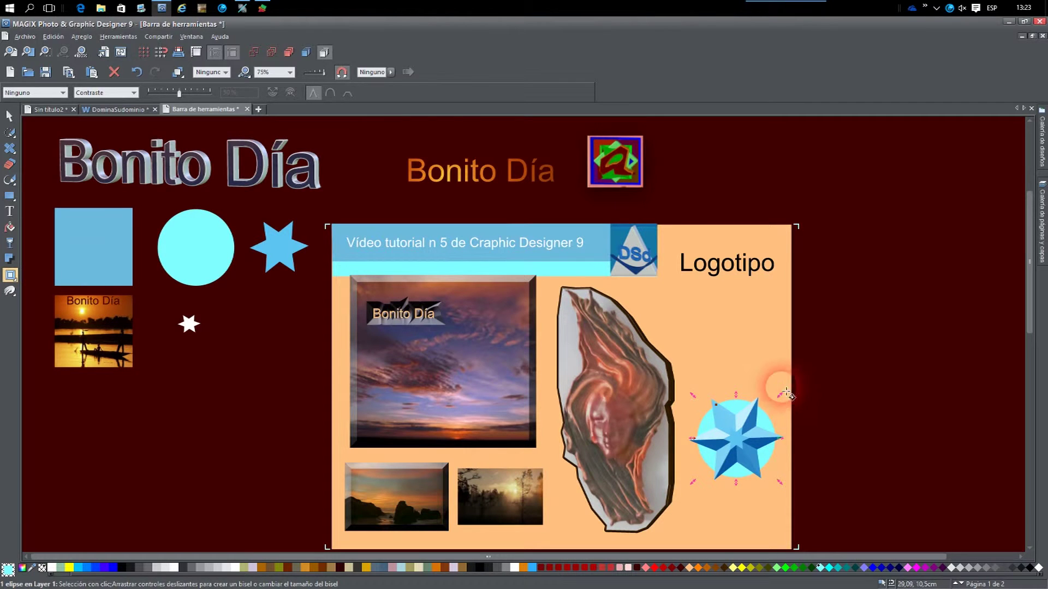
pyautogui.moveTo(781, 395); pyautogui.dragTo(786, 392)
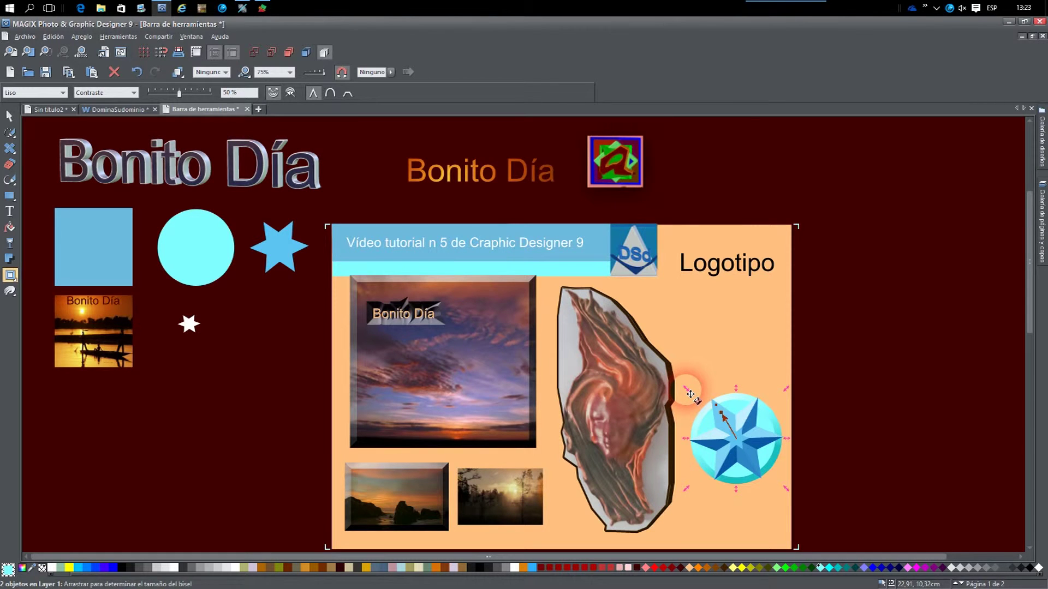
pyautogui.moveTo(691, 394); pyautogui.dragTo(689, 393)
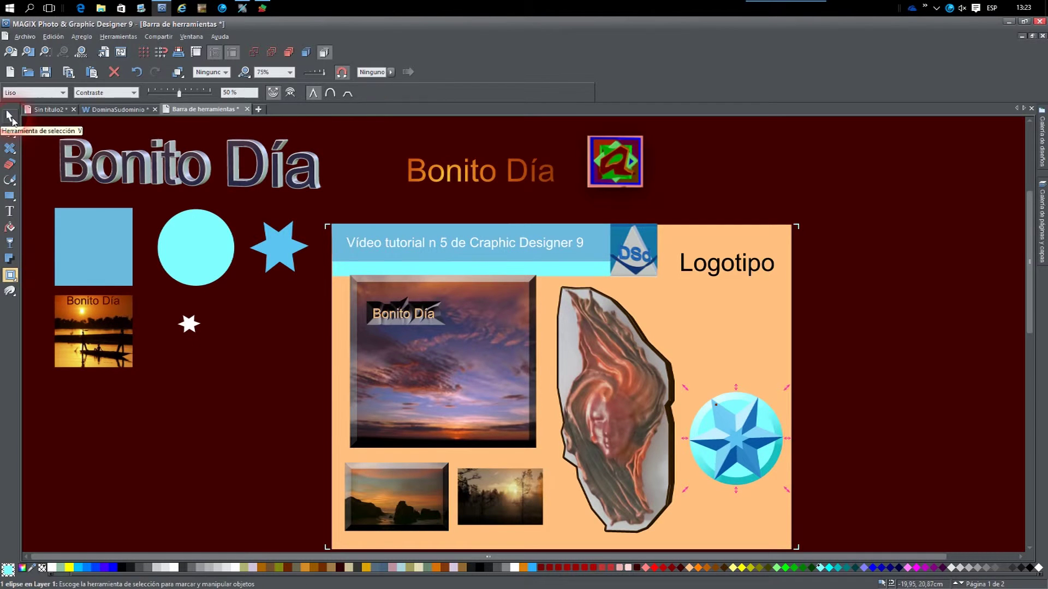
# - Move the small white star from outside the page onto the centre of the bevelled blue star
pyautogui.click(11, 116)
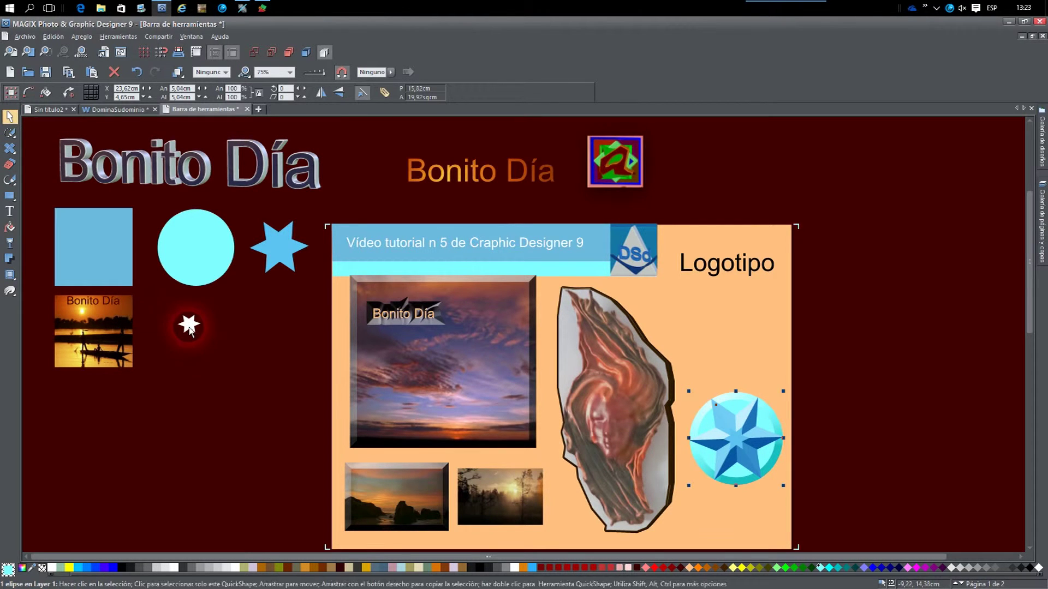
pyautogui.moveTo(190, 330); pyautogui.dragTo(739, 443)
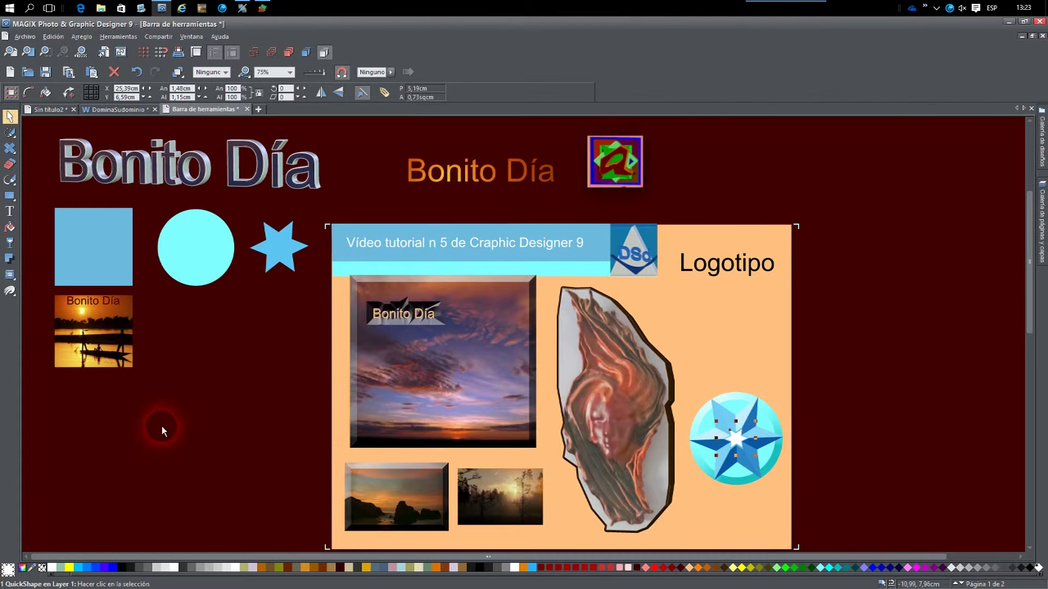
pyautogui.click(150, 417)
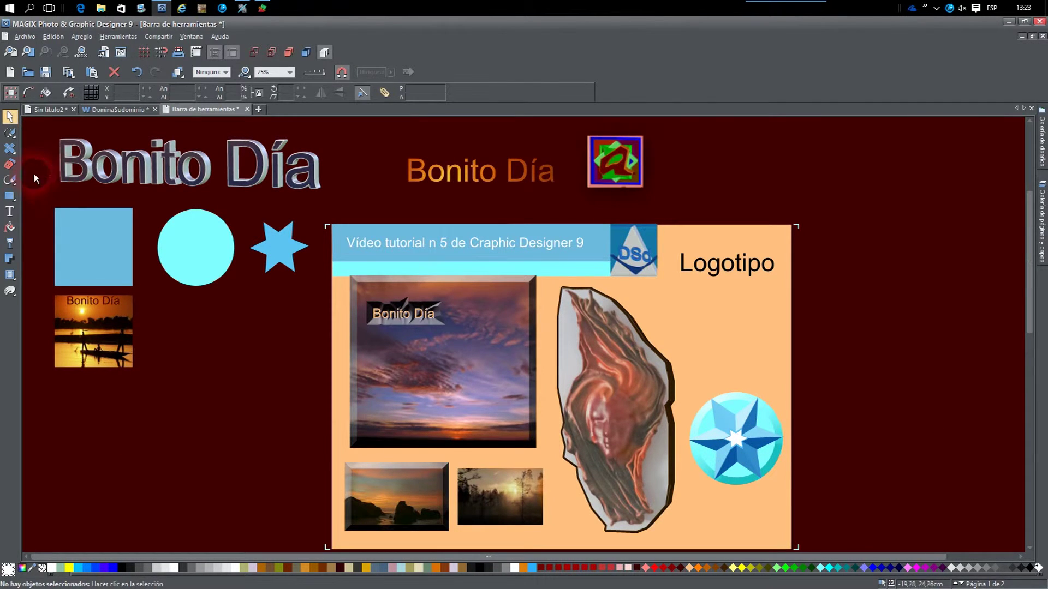
# - Add the capital letter "F" as text outside the page and enlarge it to about 1.46 × 2.16 cm
pyautogui.click(10, 211)
pyautogui.click(171, 424)
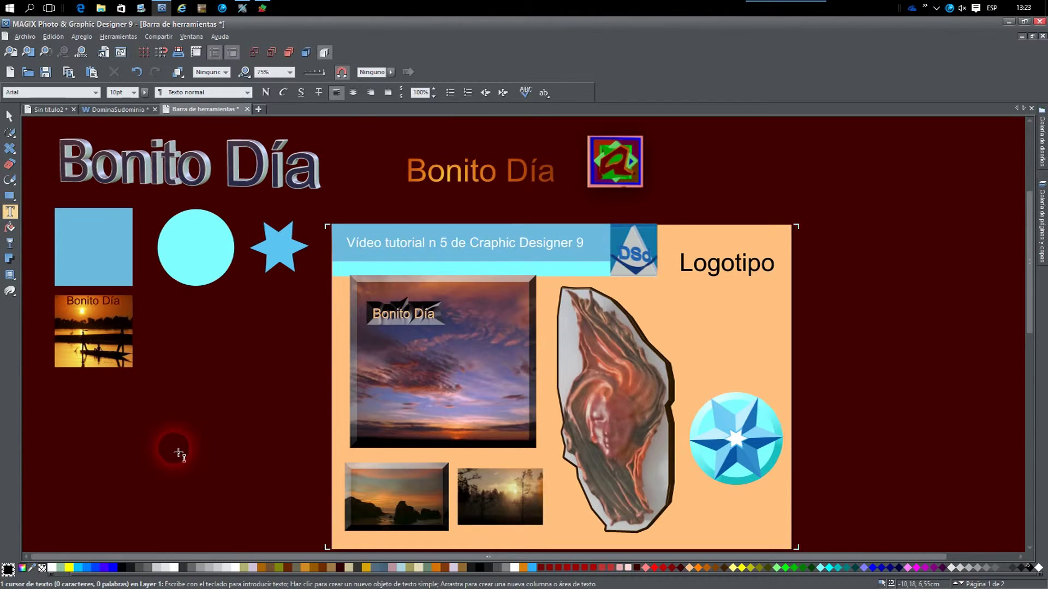
pyautogui.write('l')
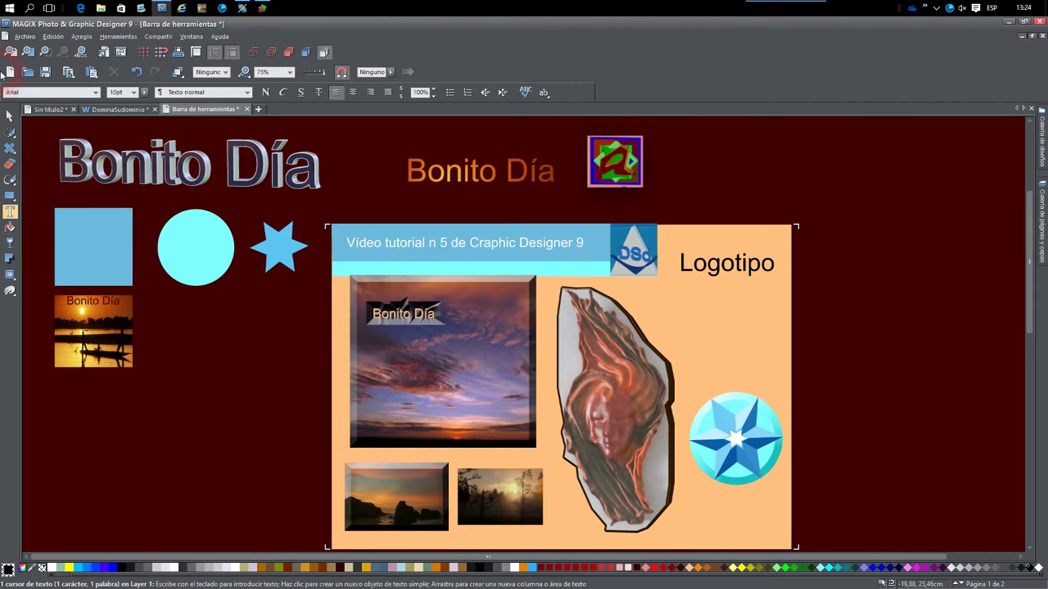
pyautogui.click(9, 117)
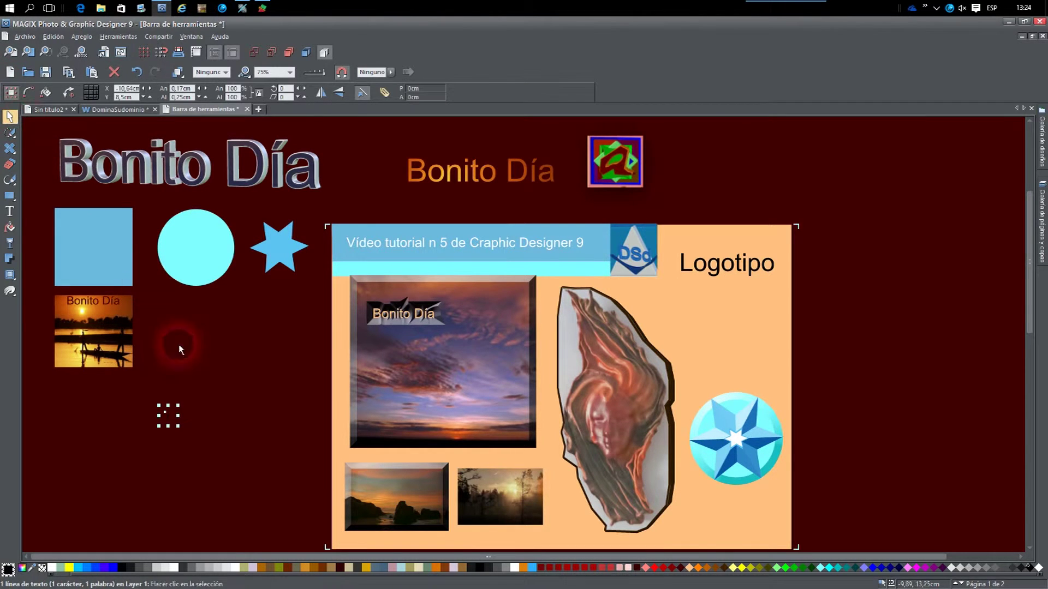
pyautogui.moveTo(193, 443); pyautogui.dragTo(197, 455)
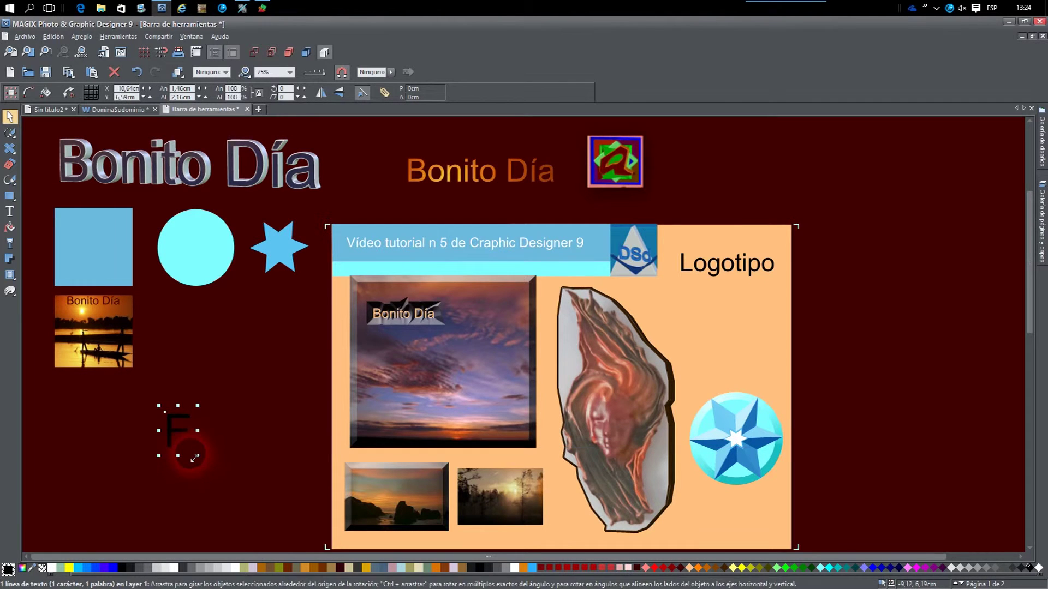
pyautogui.click(153, 477)
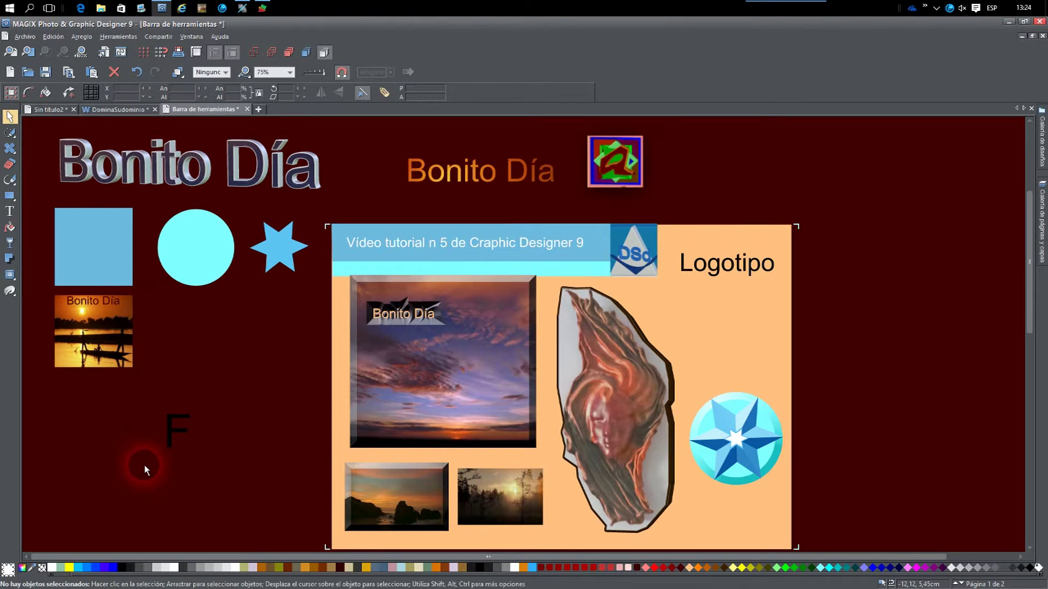
# - Add a lowercase "f" as text above the capital F and enlarge it to about 1.27 × 3.05 cm
pyautogui.click(11, 212)
pyautogui.click(181, 352)
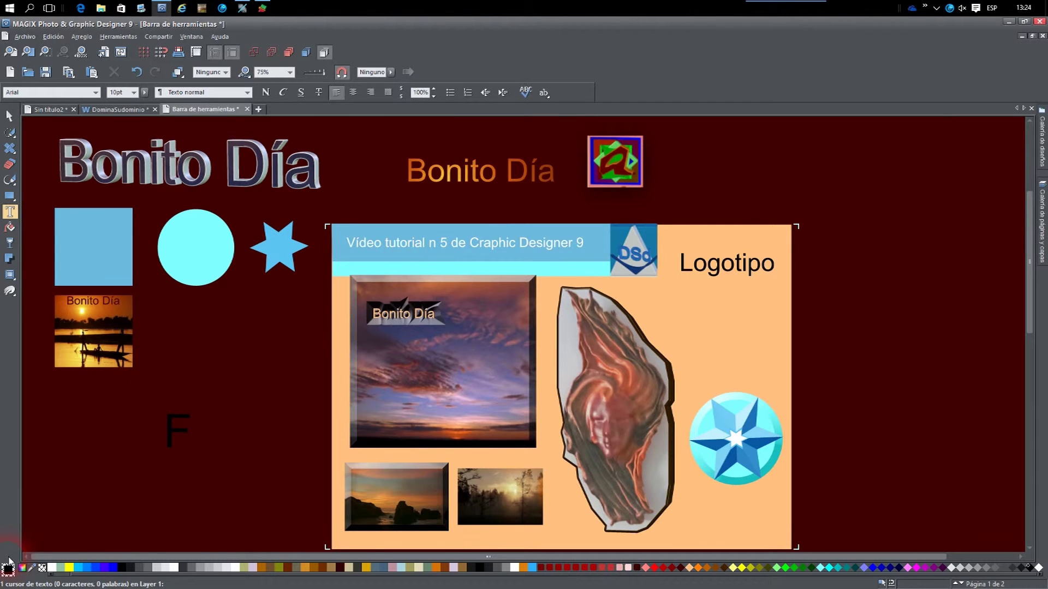
pyautogui.write('l')
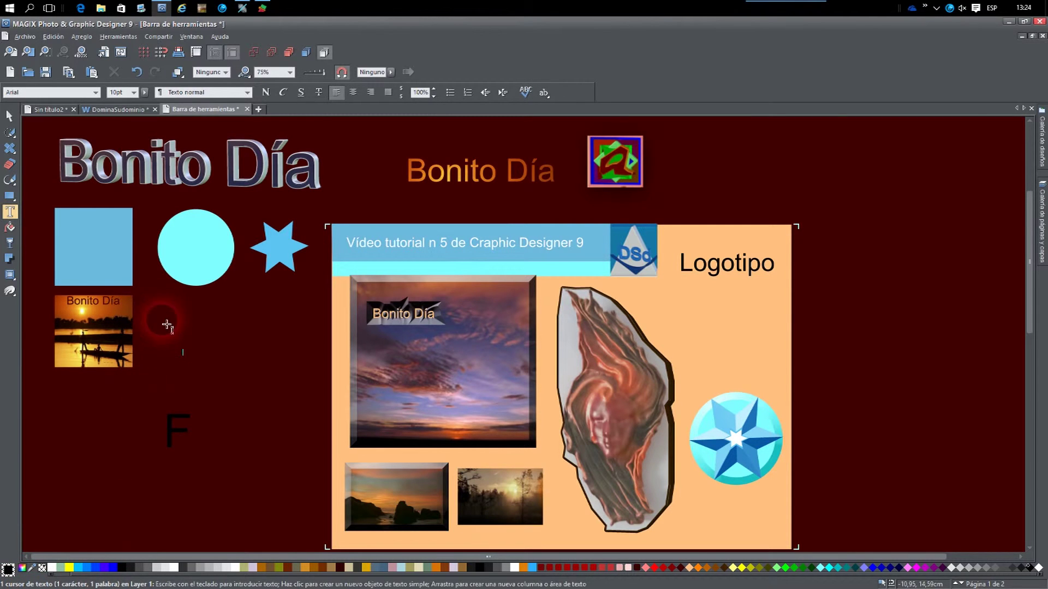
pyautogui.click(9, 116)
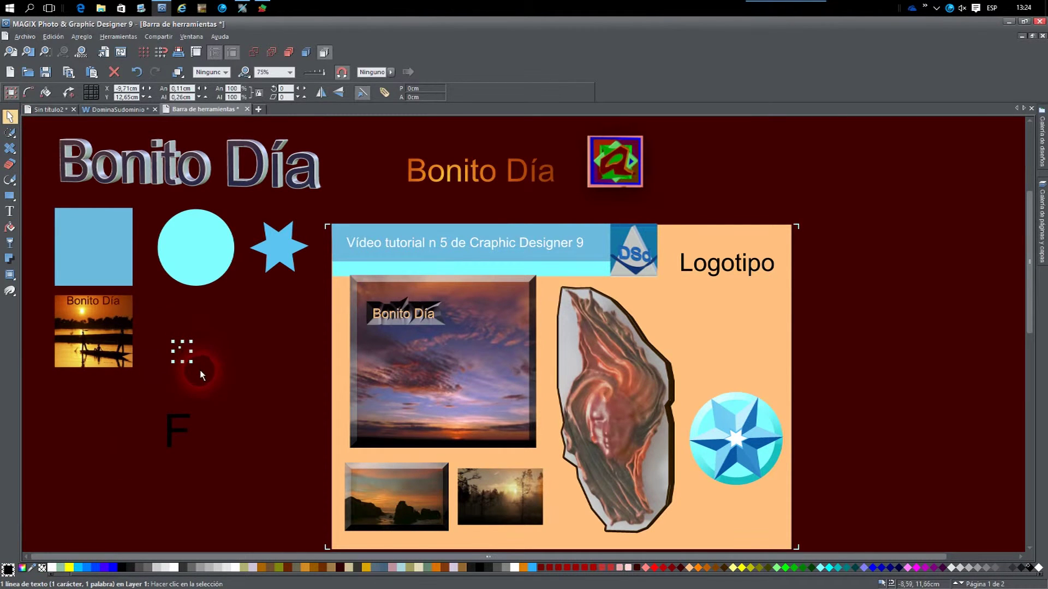
pyautogui.moveTo(195, 366); pyautogui.dragTo(213, 404)
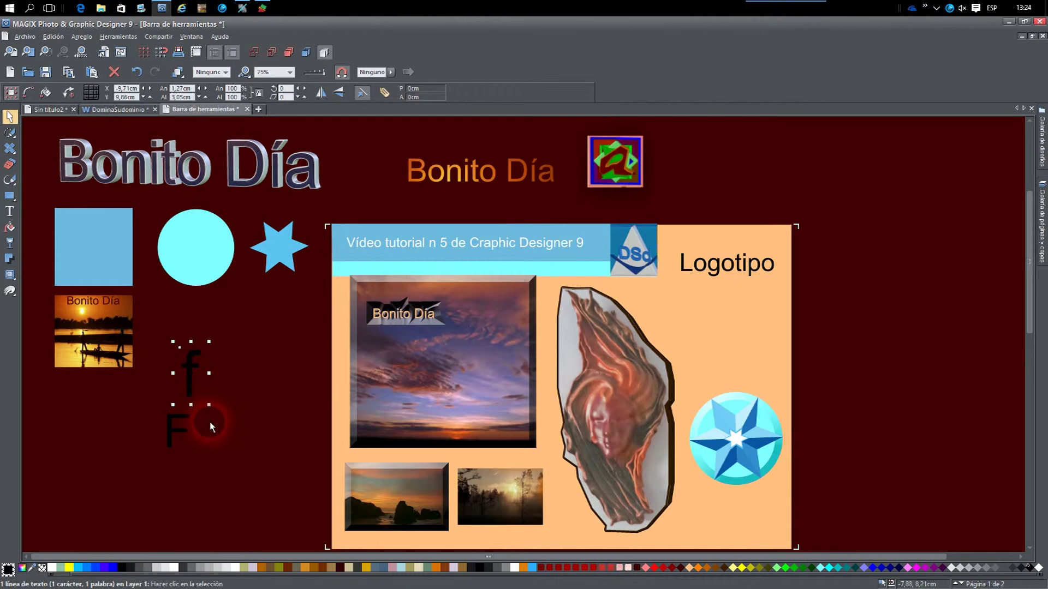
# - Fill the capital letter F with a very light grey from the colour palette
pyautogui.click(179, 433)
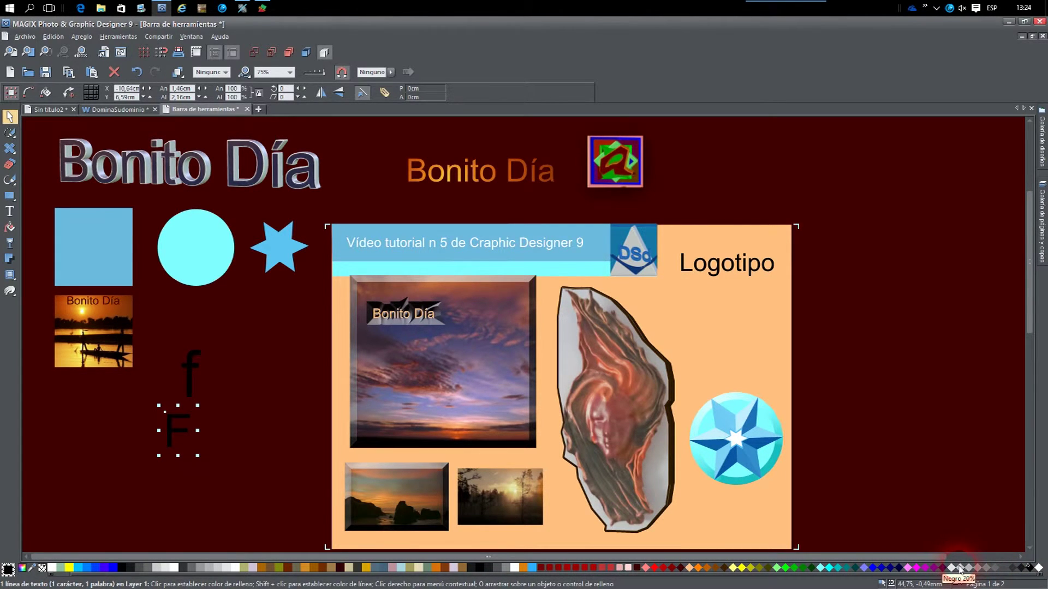
pyautogui.moveTo(951, 572); pyautogui.dragTo(182, 432)
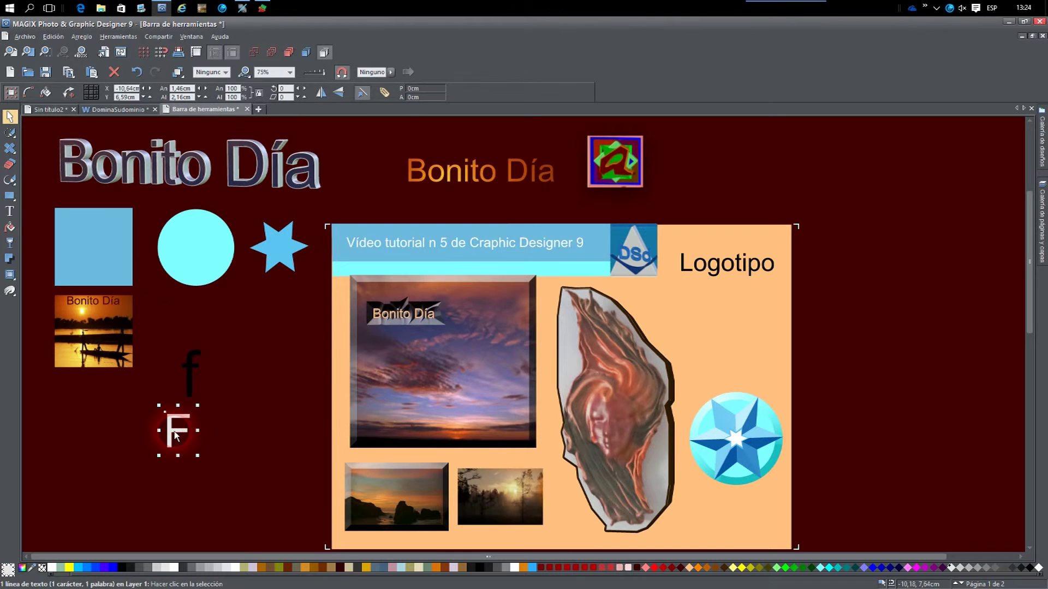
pyautogui.click(196, 433)
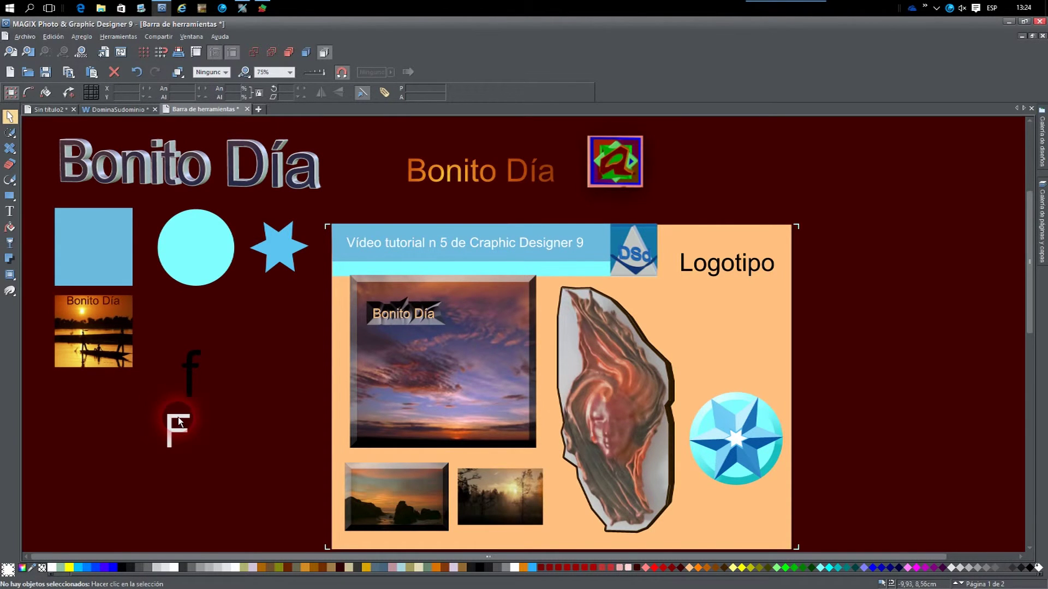
# - Apply a Liso bevel to the small white star at the centre of the blue star in the logo
pyautogui.click(736, 438)
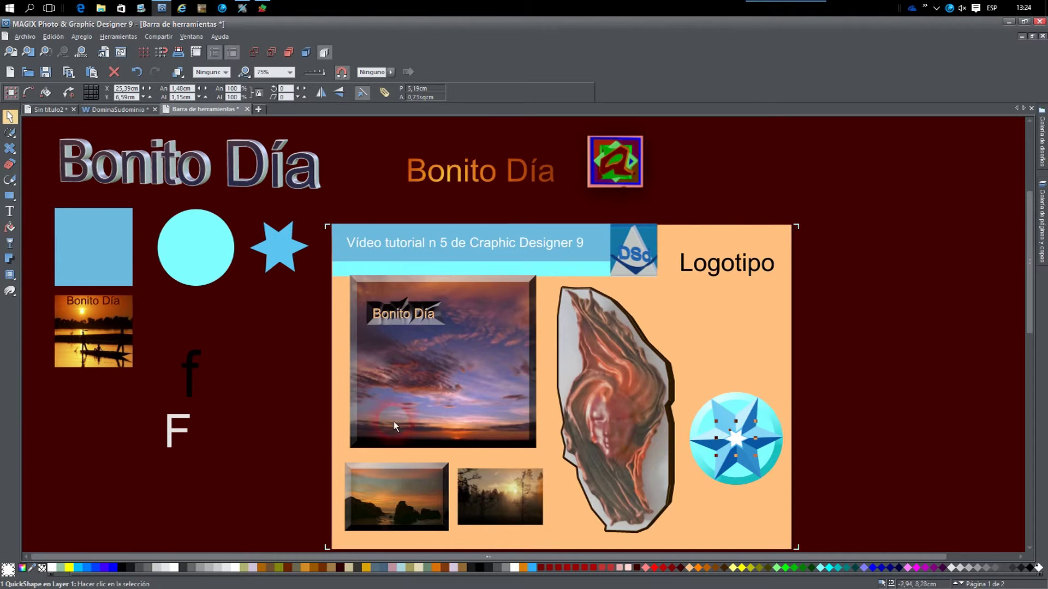
pyautogui.click(10, 275)
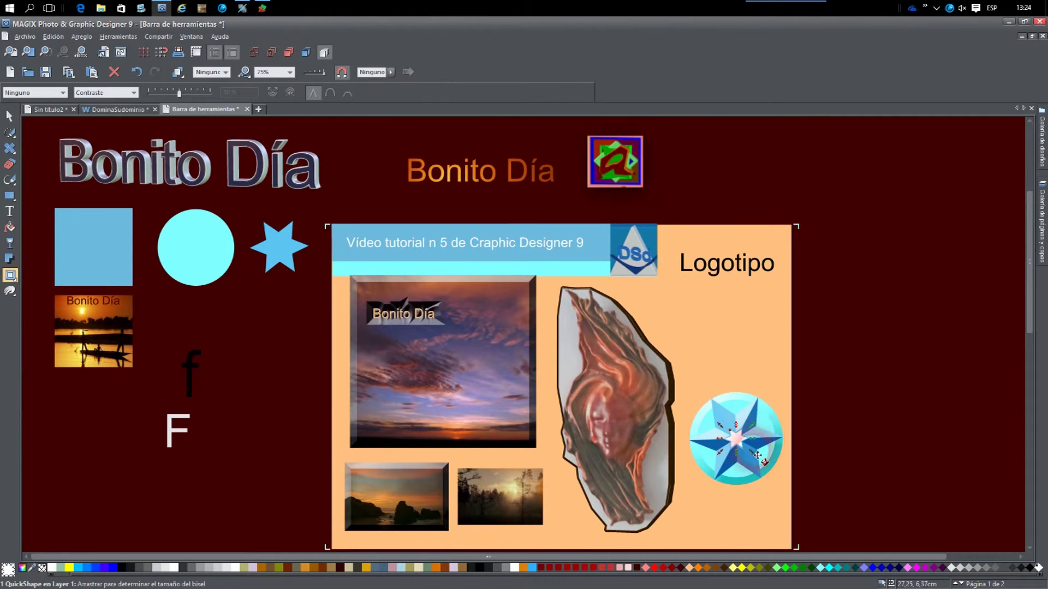
pyautogui.moveTo(761, 461); pyautogui.dragTo(689, 476)
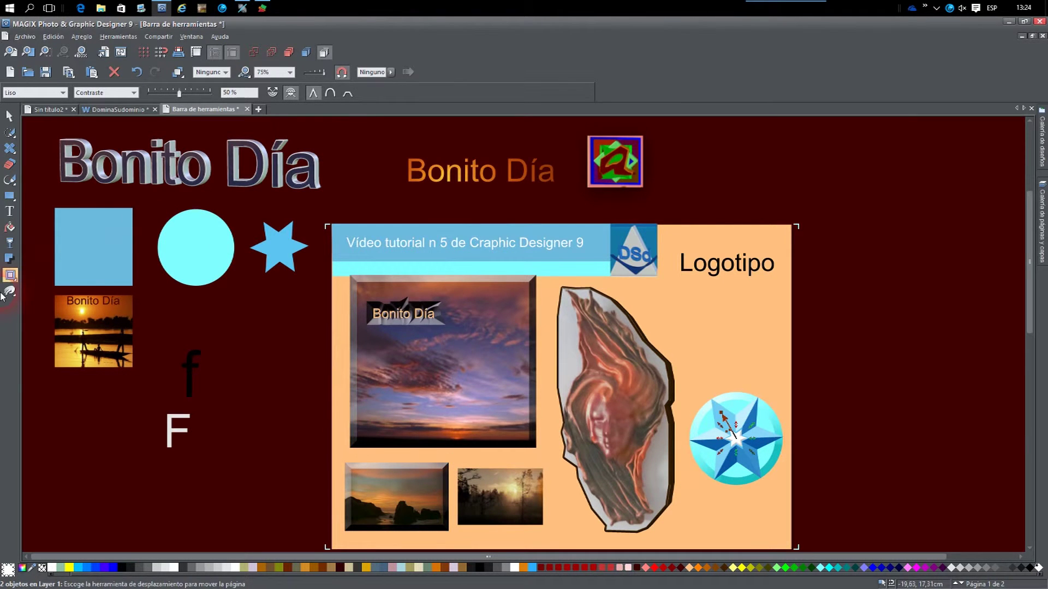
pyautogui.click(211, 344)
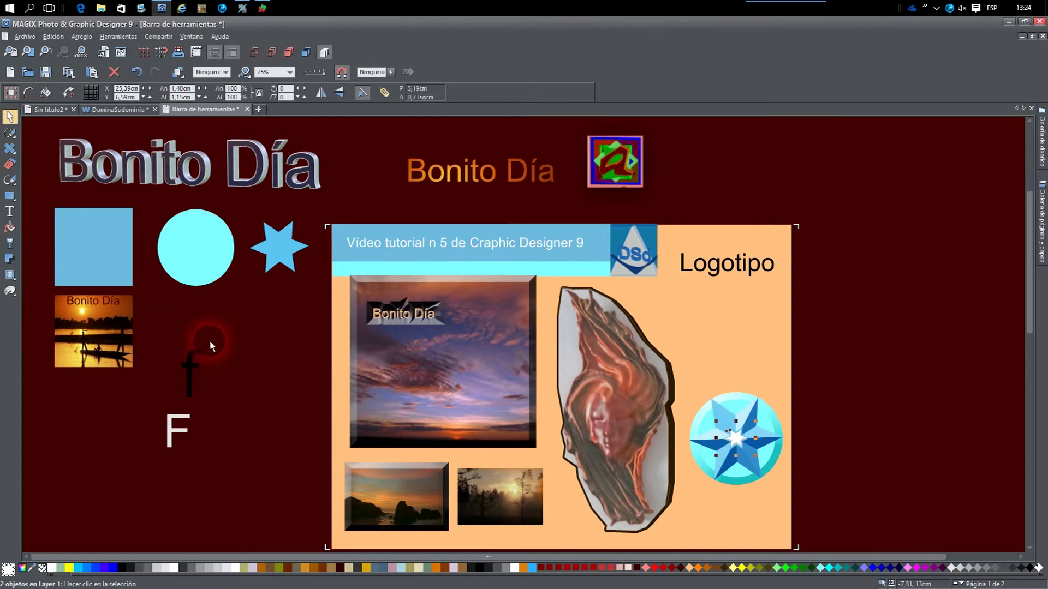
# - Apply a Liso bevel to the light grey capital letter F outside the page
pyautogui.click(186, 433)
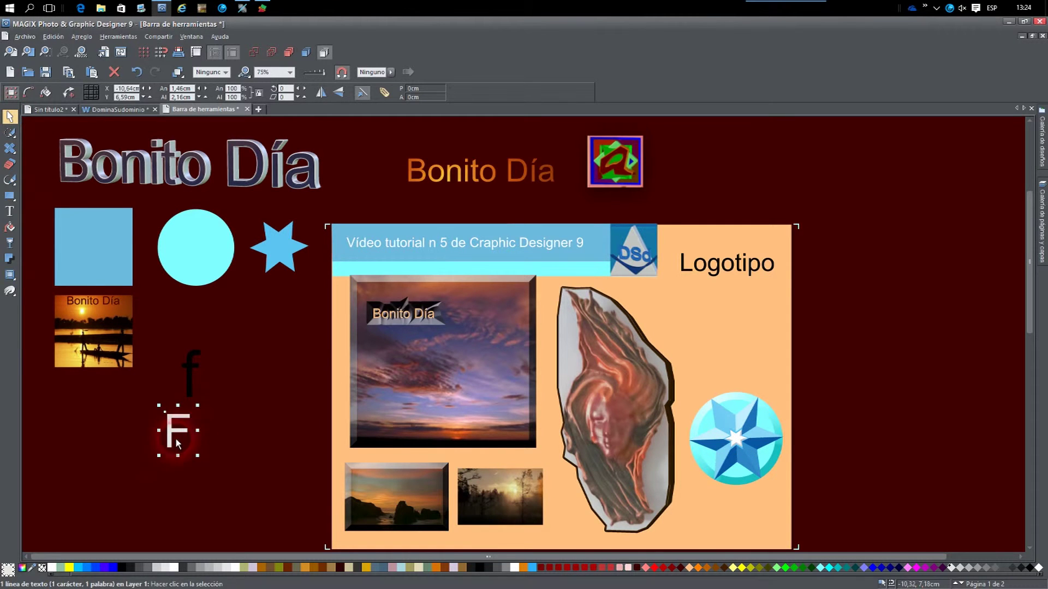
pyautogui.click(11, 276)
pyautogui.click(105, 275)
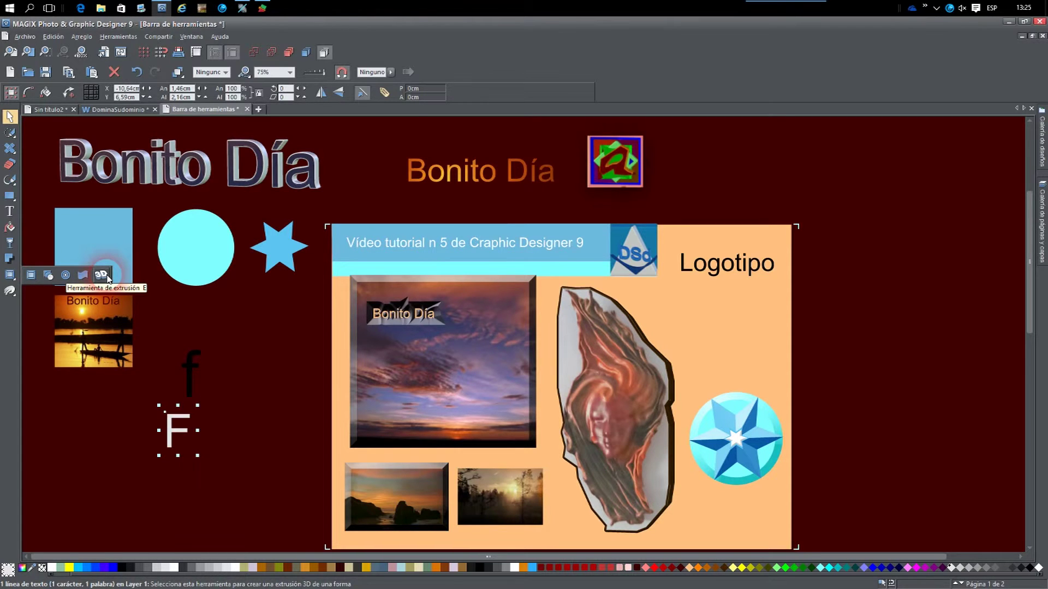
pyautogui.click(31, 276)
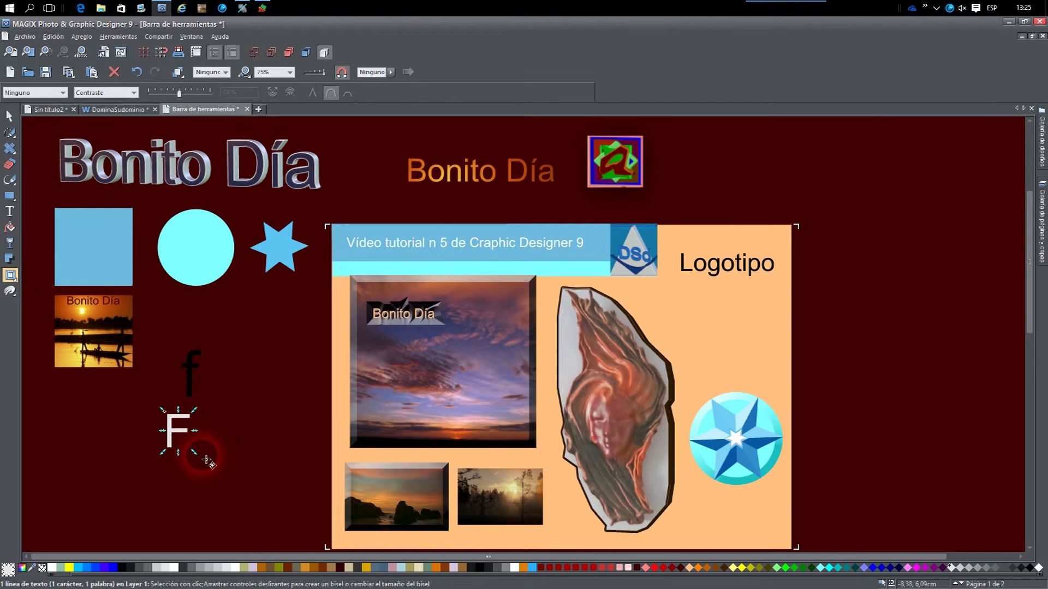
pyautogui.moveTo(197, 455); pyautogui.dragTo(193, 452)
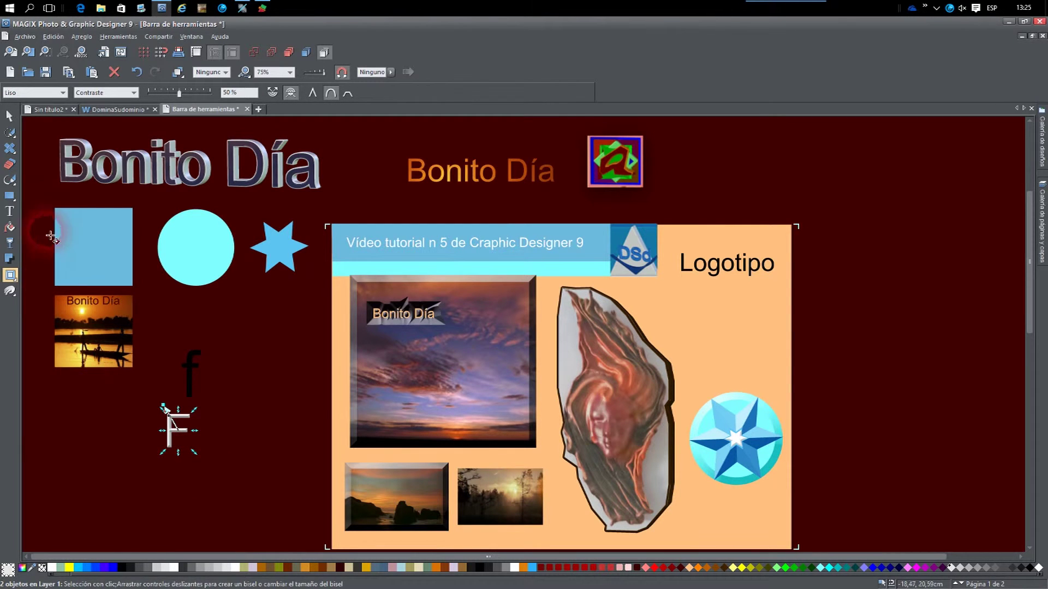
pyautogui.click(9, 116)
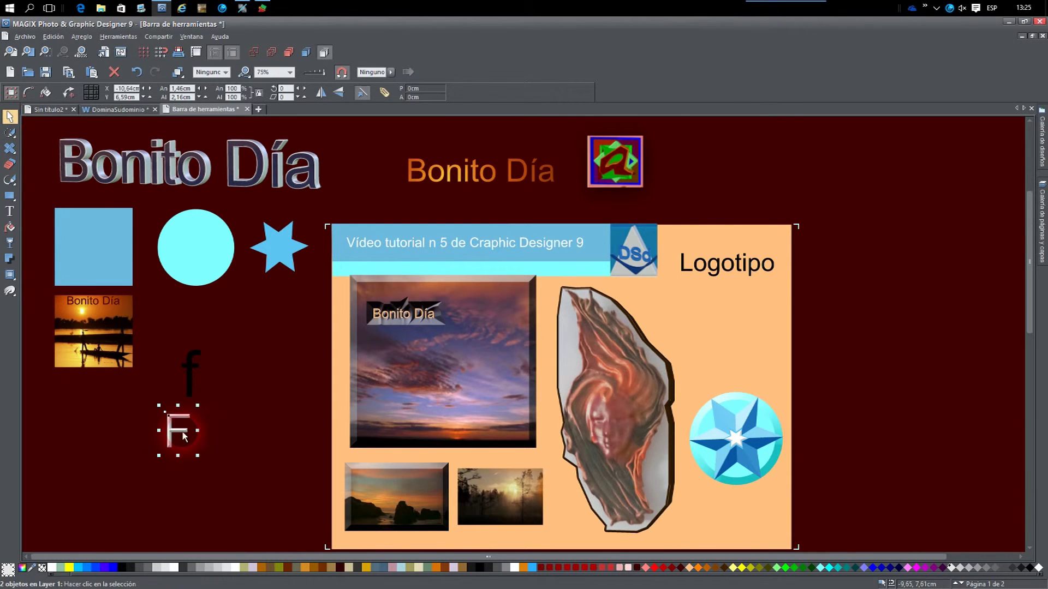
# - Move the bevelled letter F onto the logo circle, just beside the small white star, and clear the selection
pyautogui.moveTo(183, 431); pyautogui.dragTo(727, 437)
pyautogui.moveTo(720, 433); pyautogui.dragTo(726, 436)
pyautogui.click(482, 466)
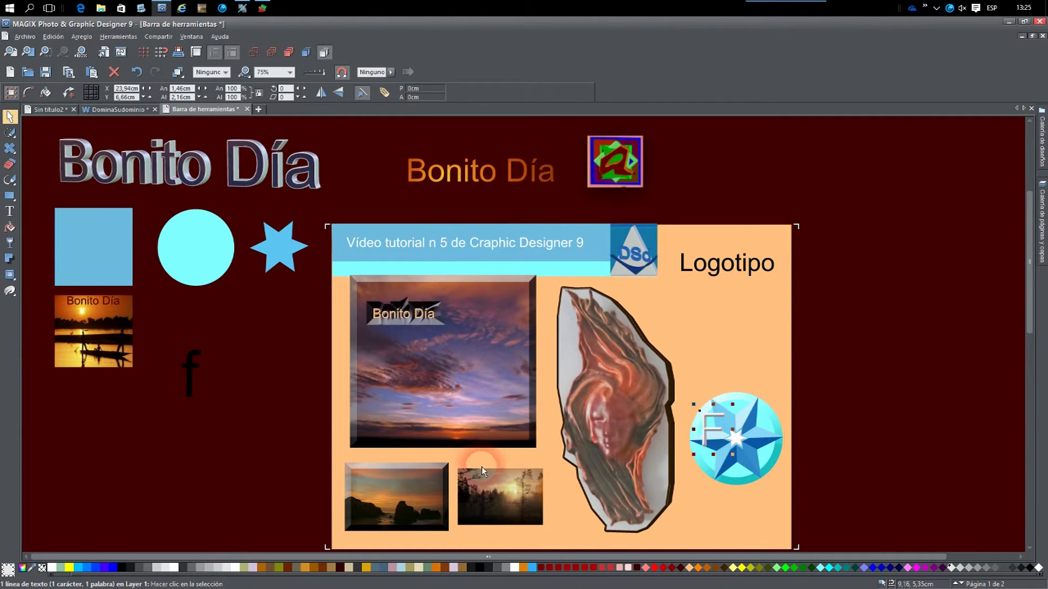
pyautogui.click(258, 448)
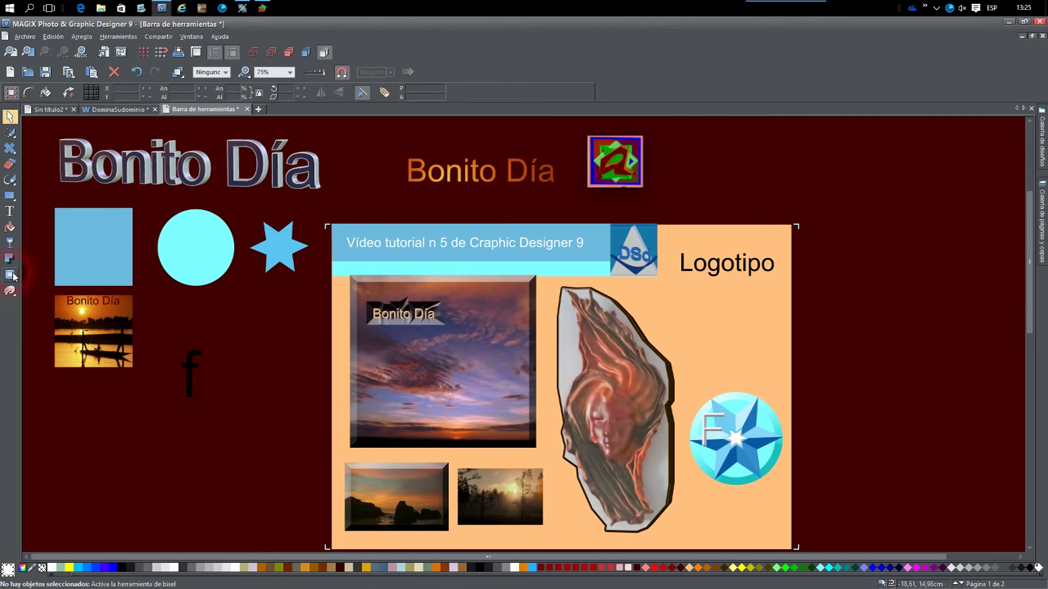
# - Select the complete logo of circle, stars and letter and move it up directly beneath the "Logotipo" title
pyautogui.moveTo(687, 382); pyautogui.dragTo(787, 490)
pyautogui.moveTo(762, 440); pyautogui.dragTo(770, 329)
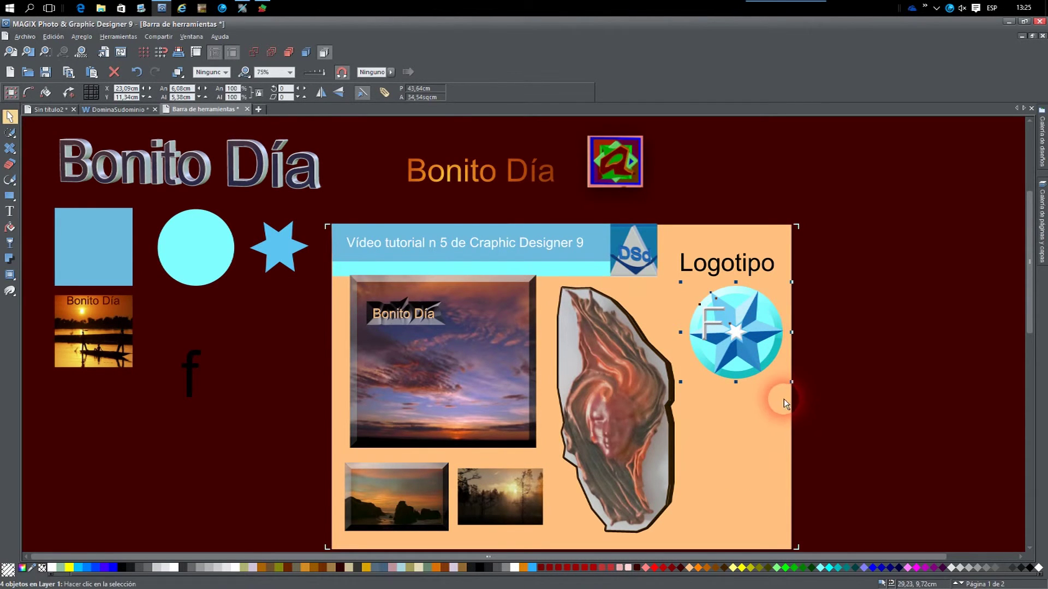
pyautogui.click(738, 430)
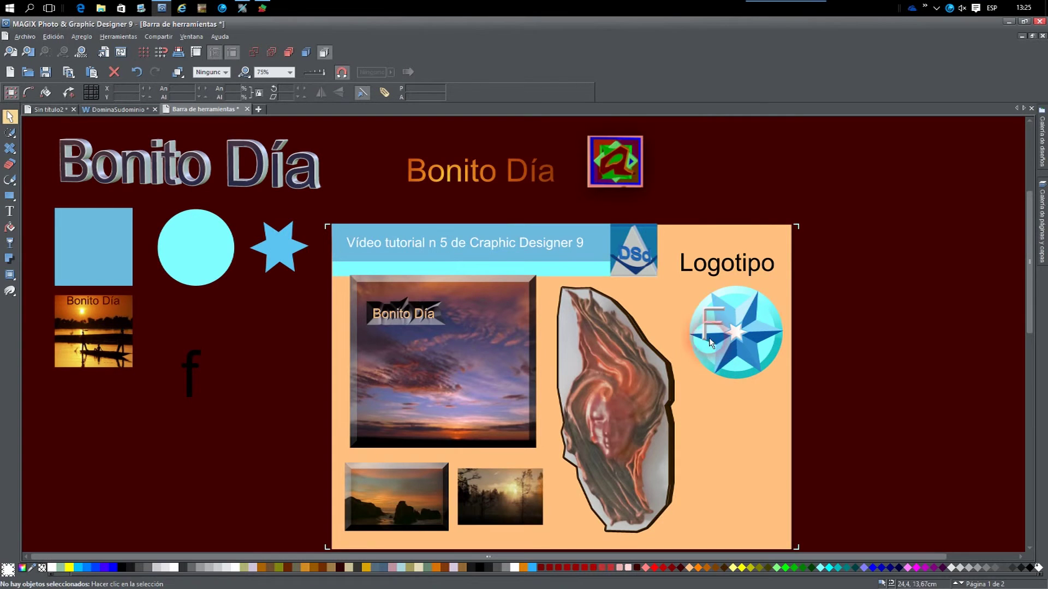
# - Take the letter F, the small white star and the blue star off the circle and place them below it
pyautogui.moveTo(711, 322); pyautogui.dragTo(719, 426)
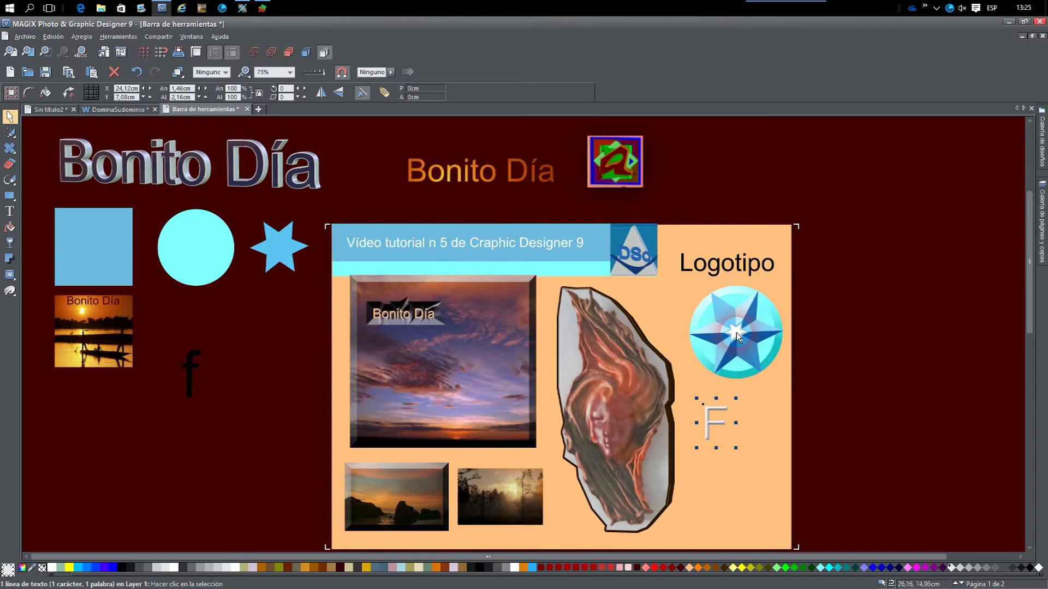
pyautogui.moveTo(735, 332); pyautogui.dragTo(753, 426)
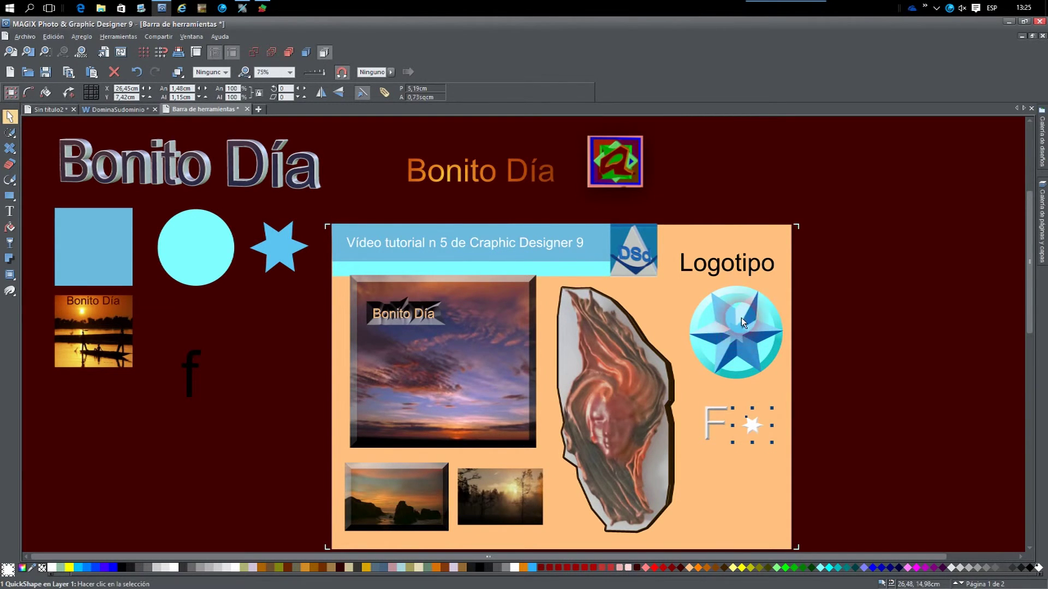
pyautogui.moveTo(741, 318); pyautogui.dragTo(745, 476)
# - Move the bevelled letter F onto the centre of the circle and enlarge it to about 2.71 × 4.02 cm
pyautogui.click(730, 441)
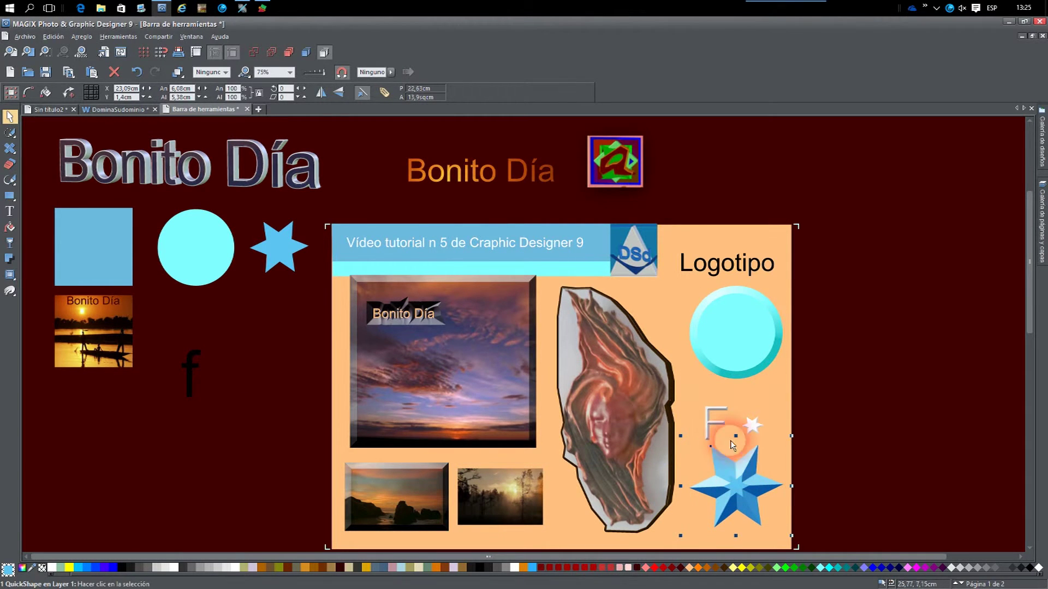
pyautogui.moveTo(720, 429); pyautogui.dragTo(765, 302)
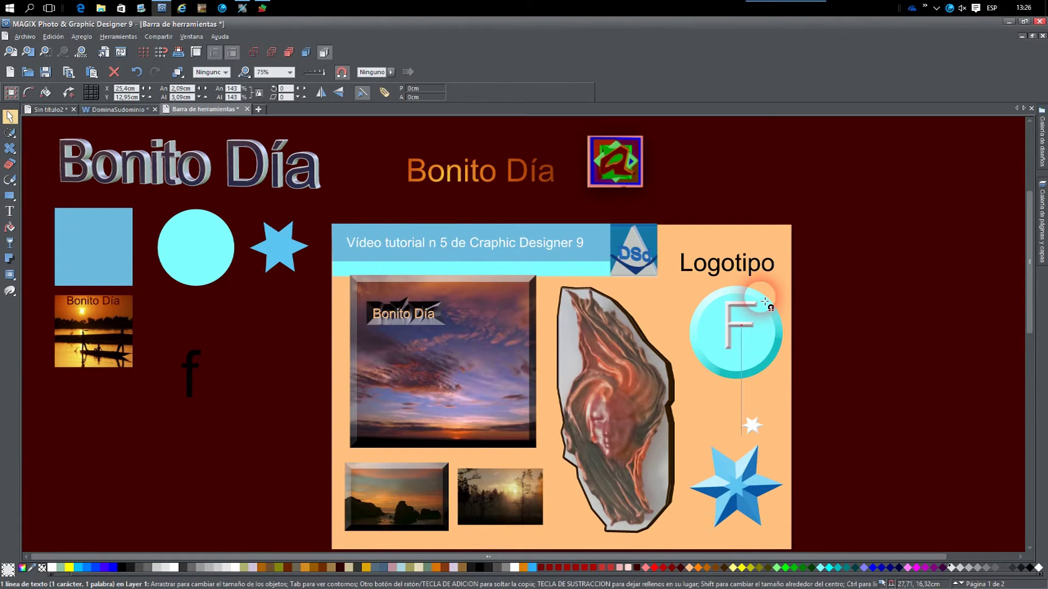
pyautogui.click(749, 316)
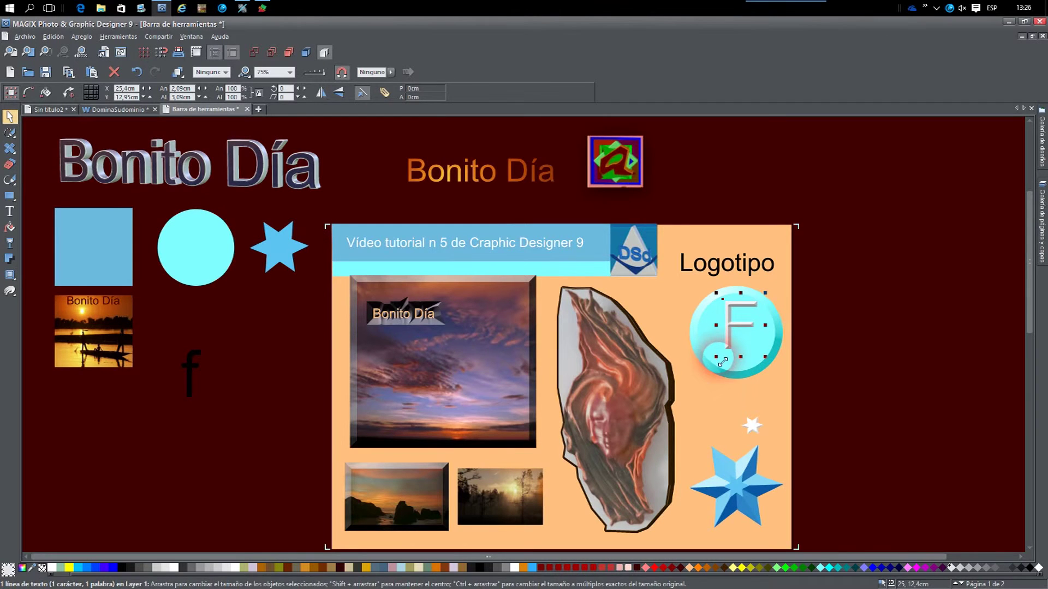
pyautogui.click(725, 360)
pyautogui.moveTo(717, 358); pyautogui.dragTo(715, 374)
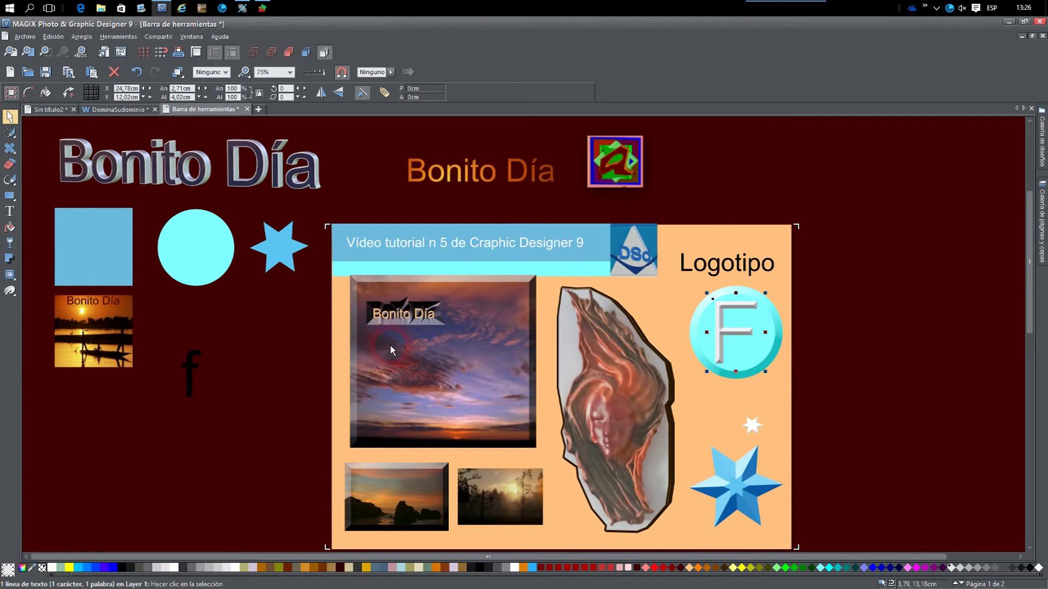
pyautogui.click(104, 388)
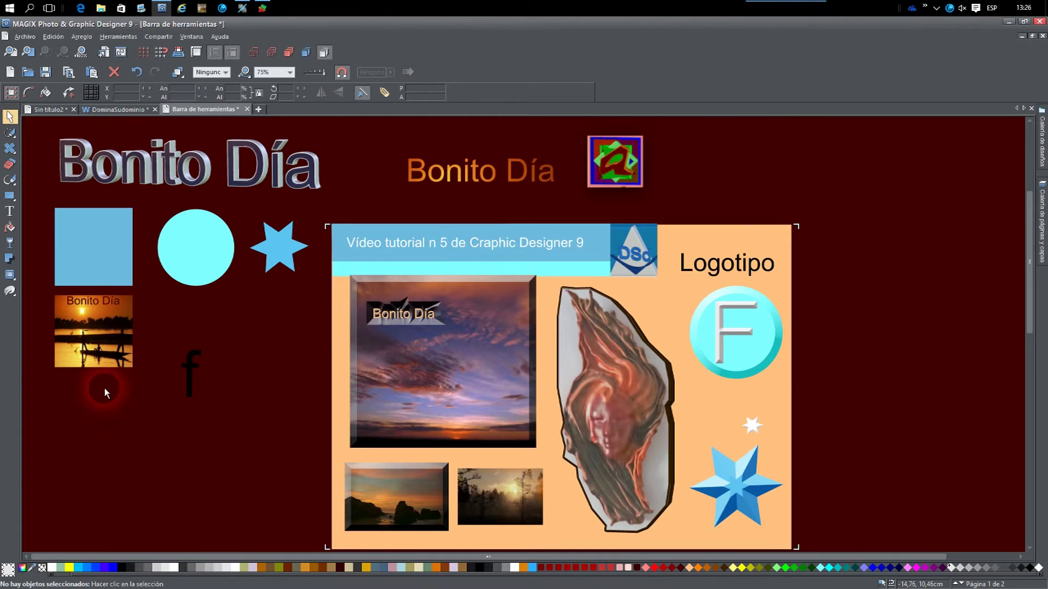
# - Add the text "Buenas Tardes" over the large sunset photo and shrink it to about 8.59 × 0.96 cm
pyautogui.click(10, 211)
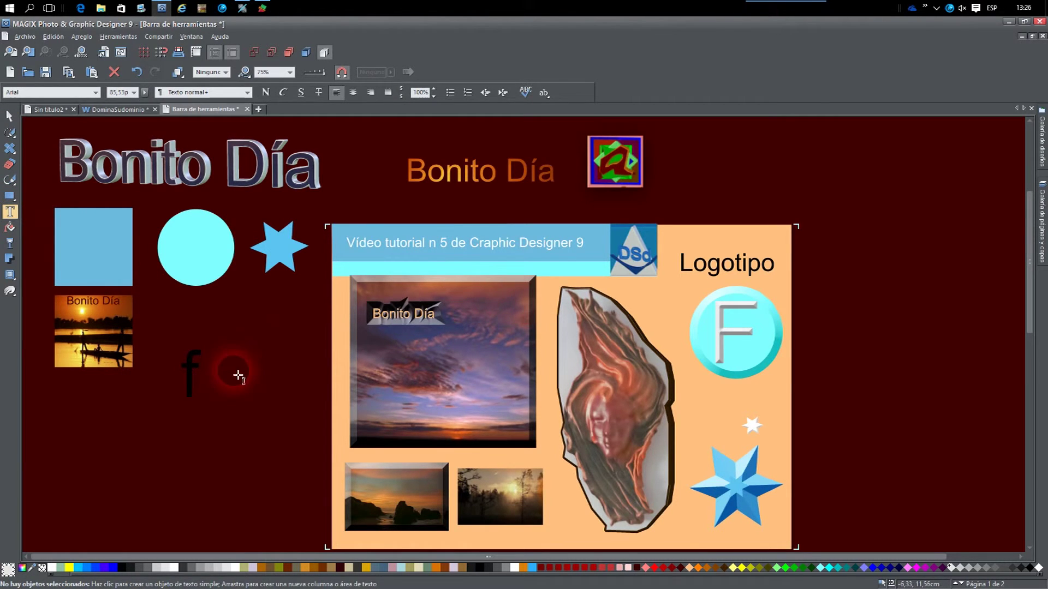
pyautogui.click(327, 418)
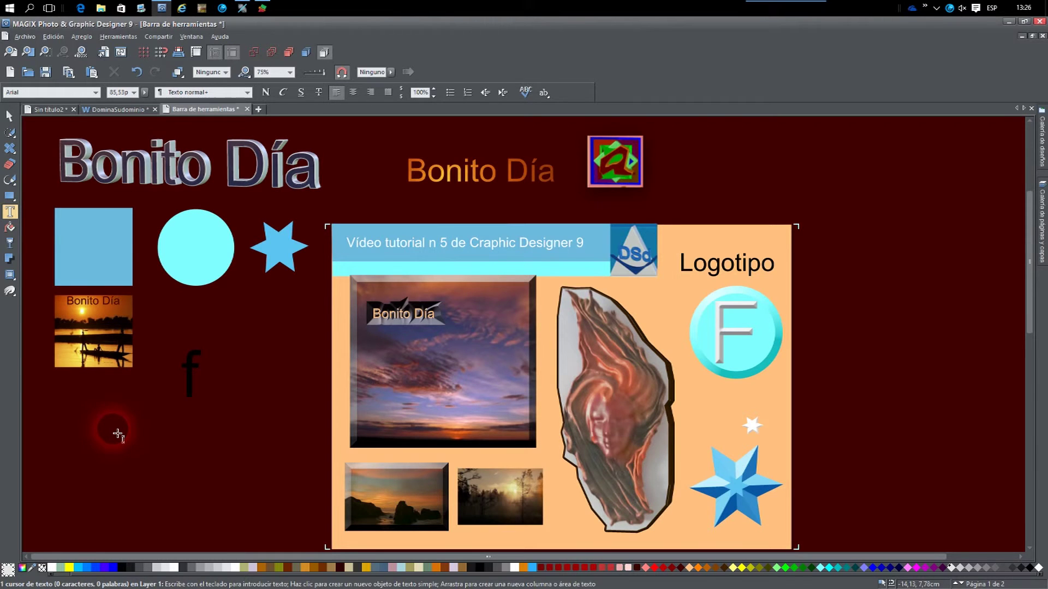
pyautogui.write('B')
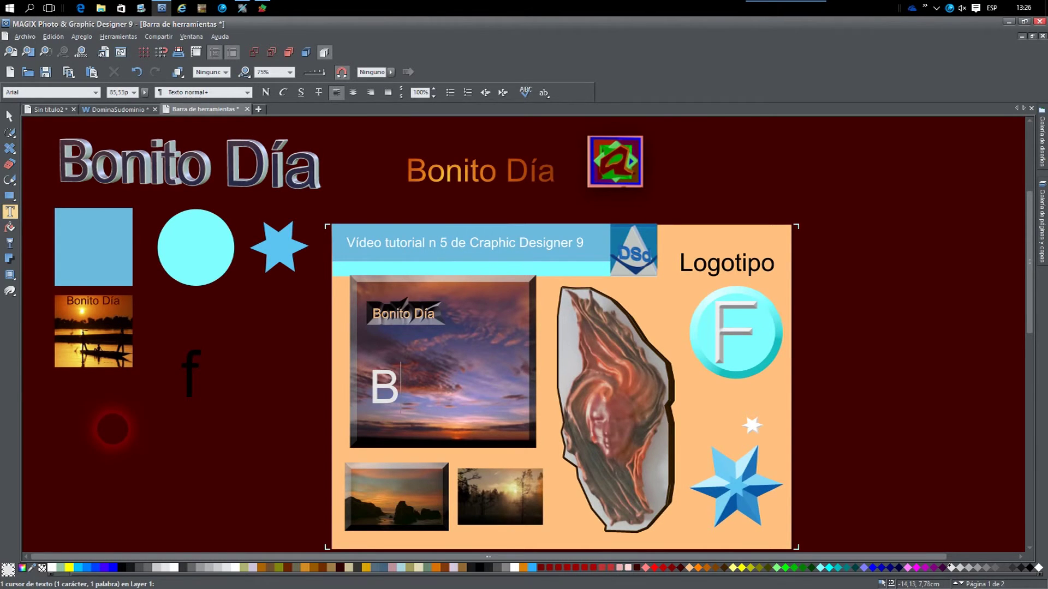
pyautogui.write('u')
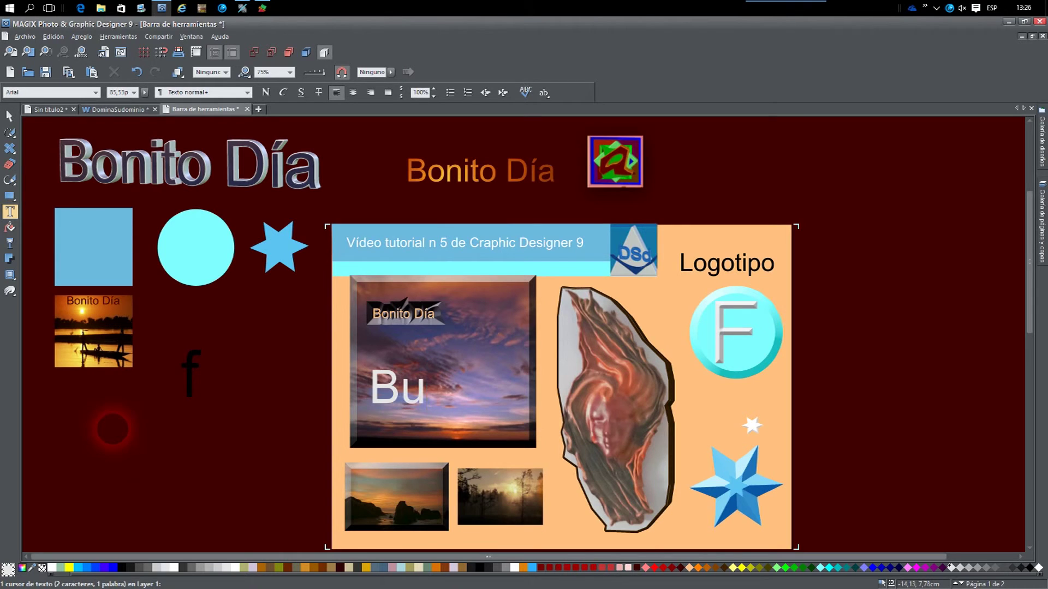
pyautogui.write('enas ')
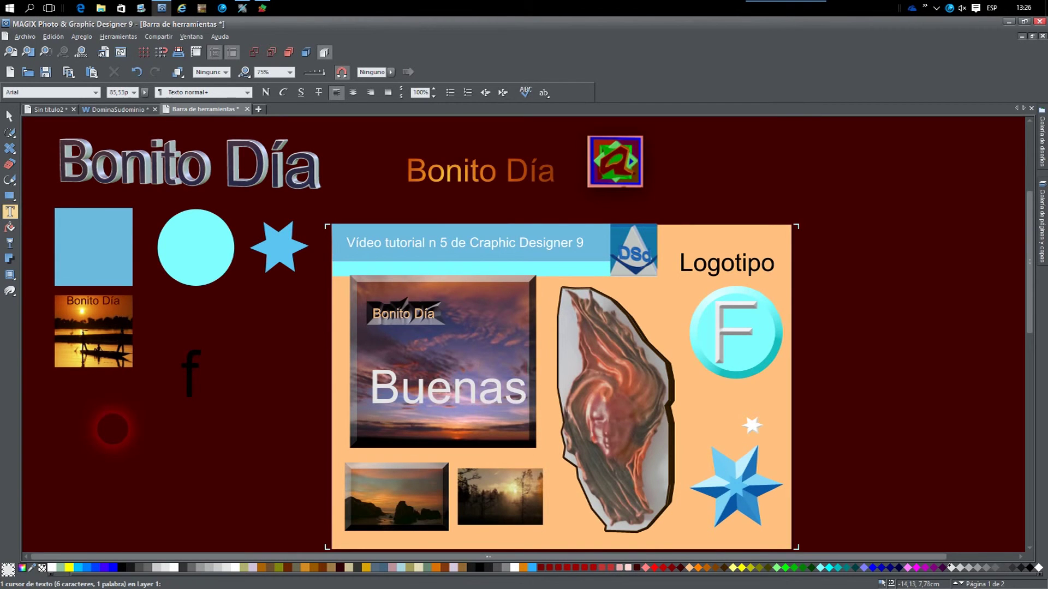
pyautogui.write('Tardes')
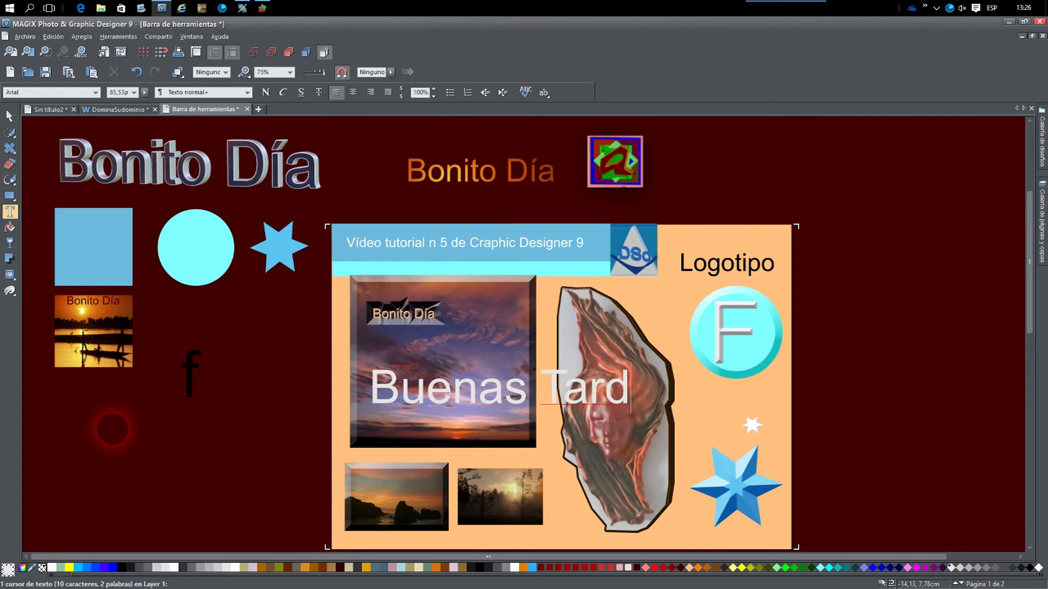
pyautogui.click(10, 116)
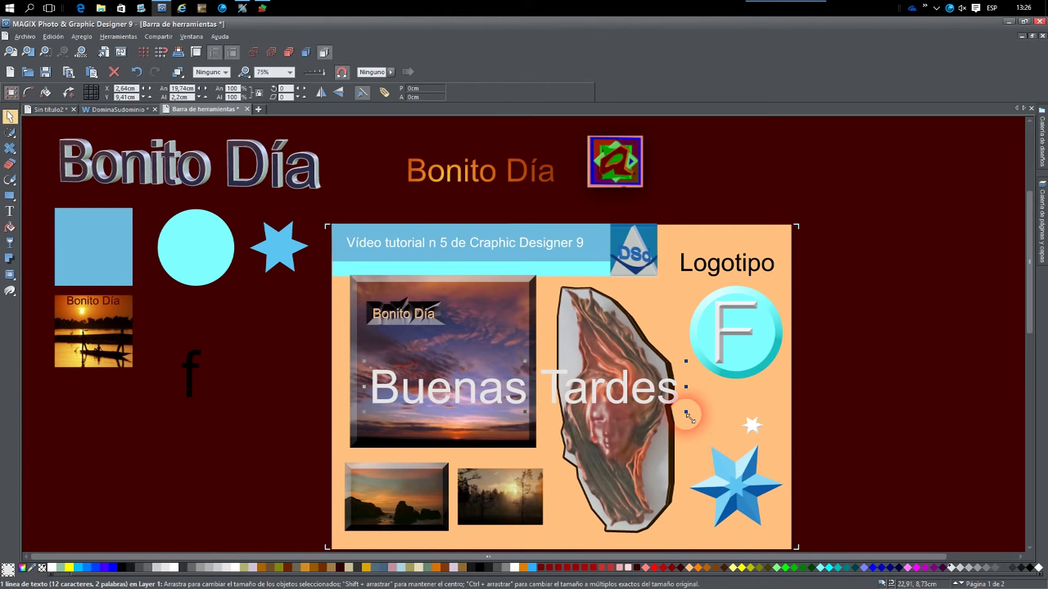
pyautogui.moveTo(686, 414); pyautogui.dragTo(514, 393)
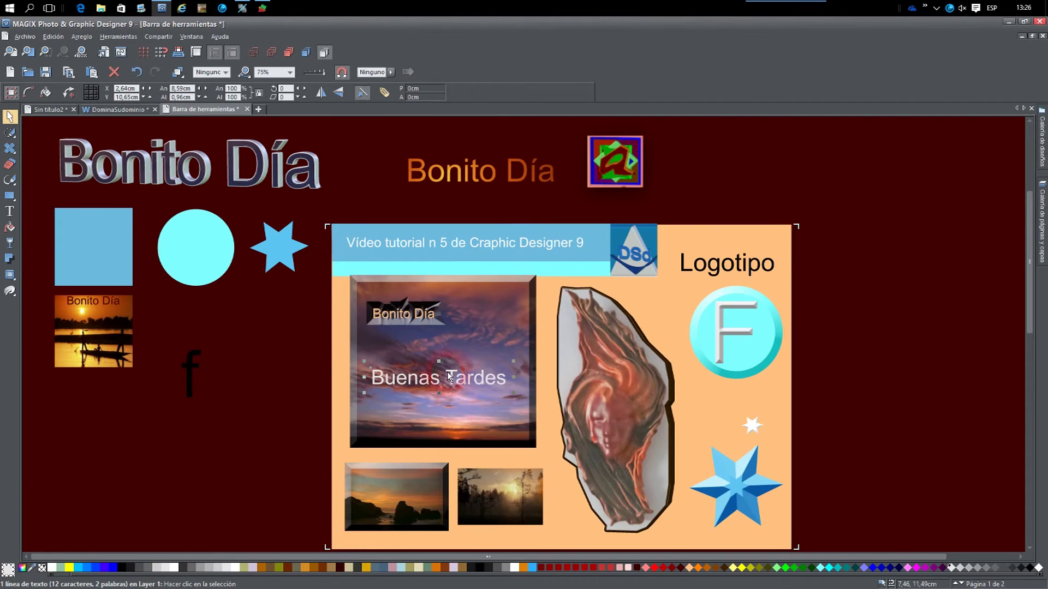
# - Shrink the "Buenas Tardes" text further and move it onto the small forest photo at the bottom of the page
pyautogui.click(466, 378)
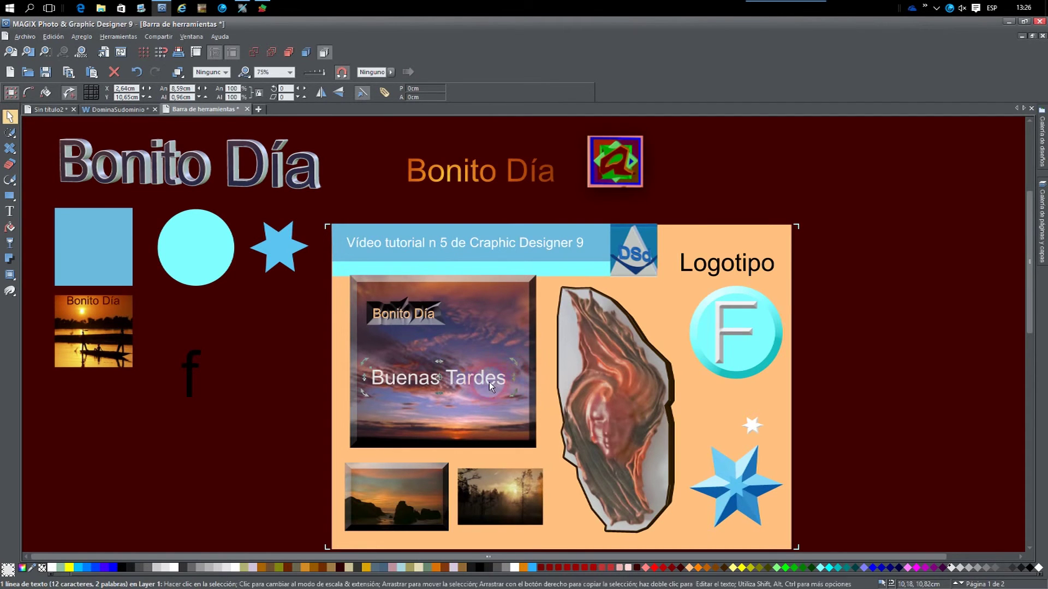
pyautogui.click(491, 381)
pyautogui.moveTo(516, 368); pyautogui.dragTo(528, 498)
# - Widen the small forest photo on both sides behind the text to about 7.89 × 3.65 cm
pyautogui.click(546, 521)
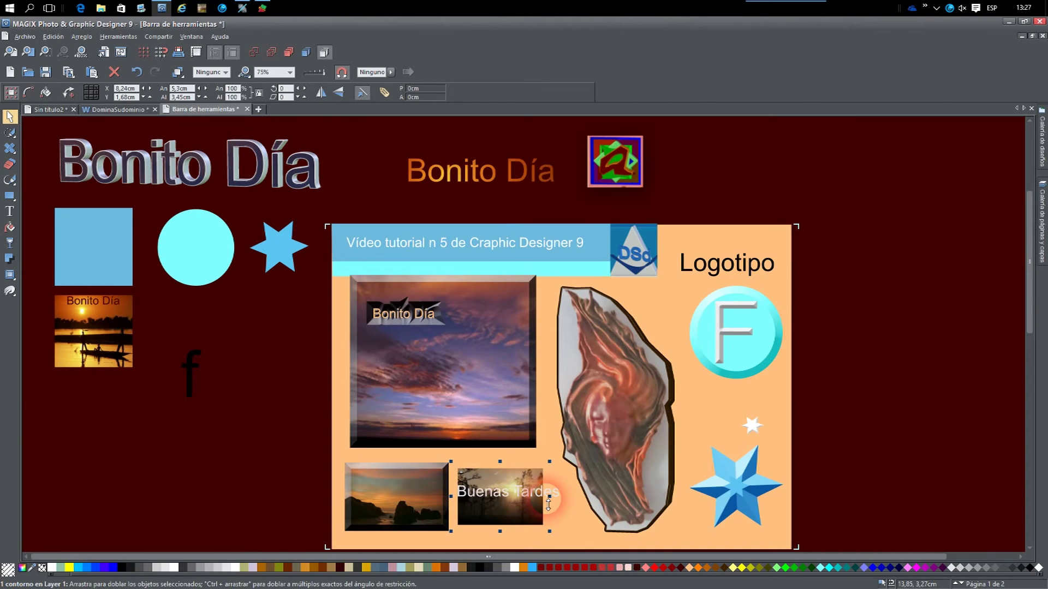
pyautogui.moveTo(548, 504); pyautogui.dragTo(582, 504)
pyautogui.moveTo(458, 500); pyautogui.dragTo(445, 500)
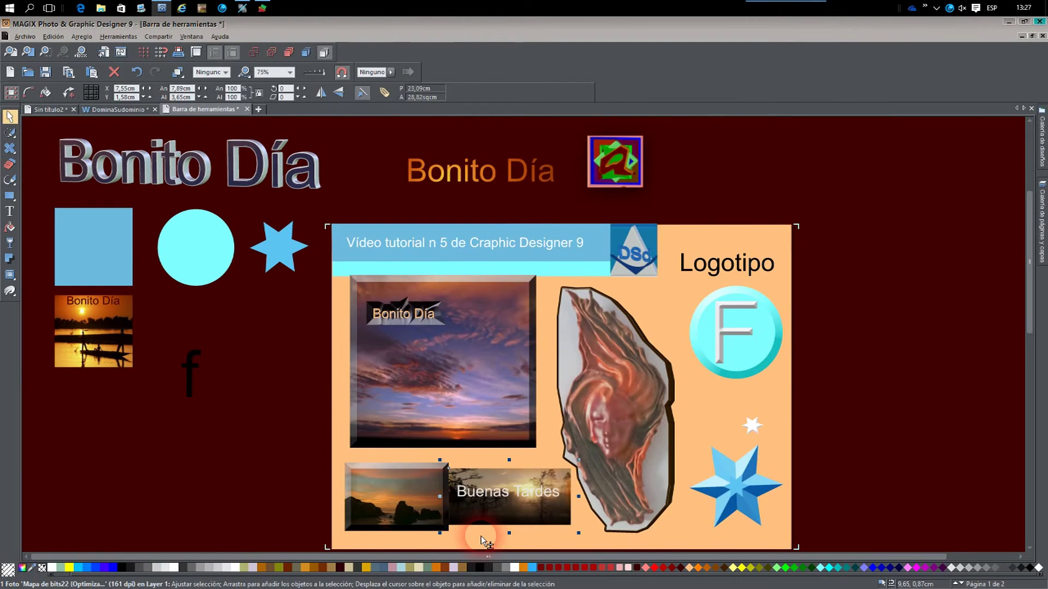
# - Combine the "Buenas Tardes" text with the small forest photo behind it using the Formas de corte (slice shapes) operation
pyautogui.keyDown('shift'); pyautogui.click(476, 494); pyautogui.keyUp('shift')
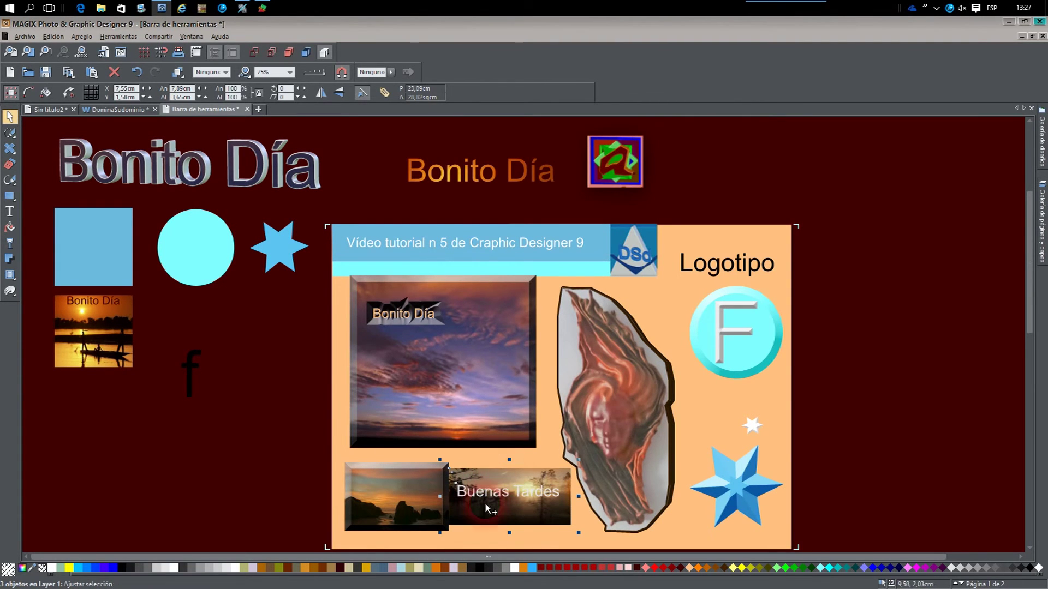
pyautogui.keyDown('shift'); pyautogui.click(403, 545); pyautogui.keyUp('shift')
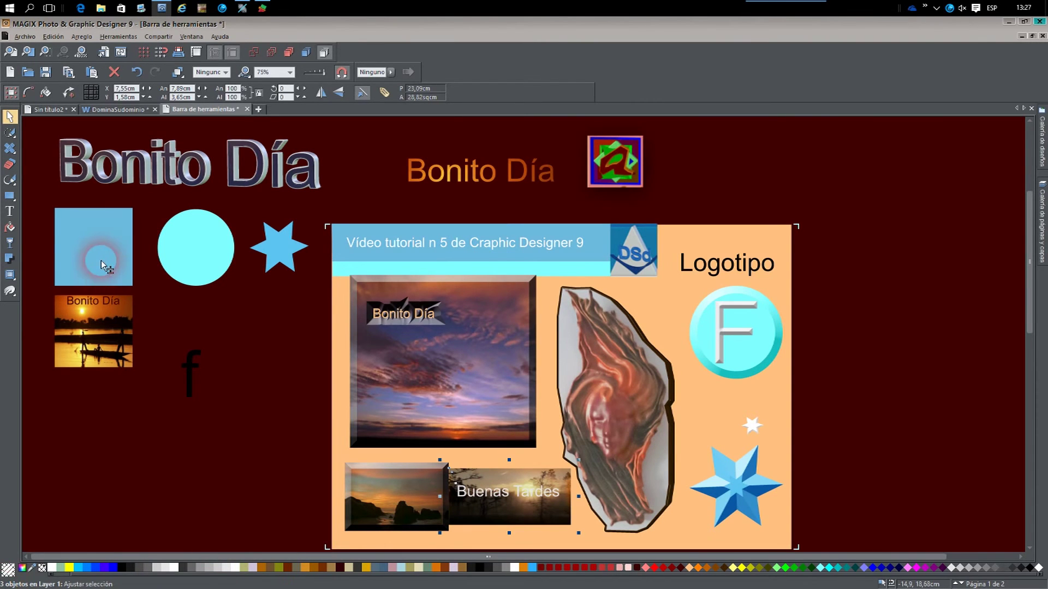
pyautogui.click(82, 37)
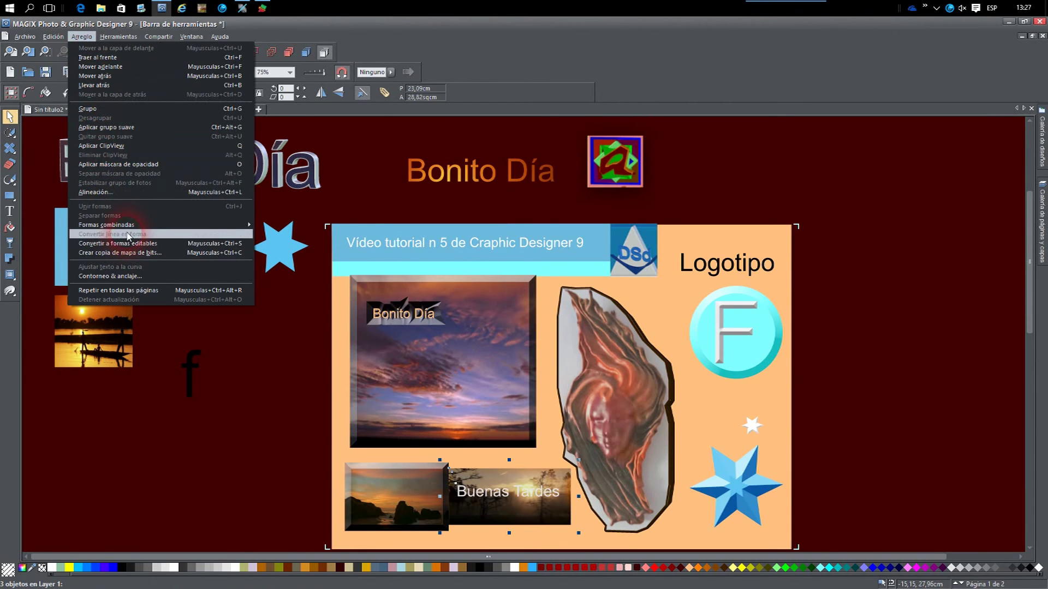
pyautogui.moveTo(131, 229)
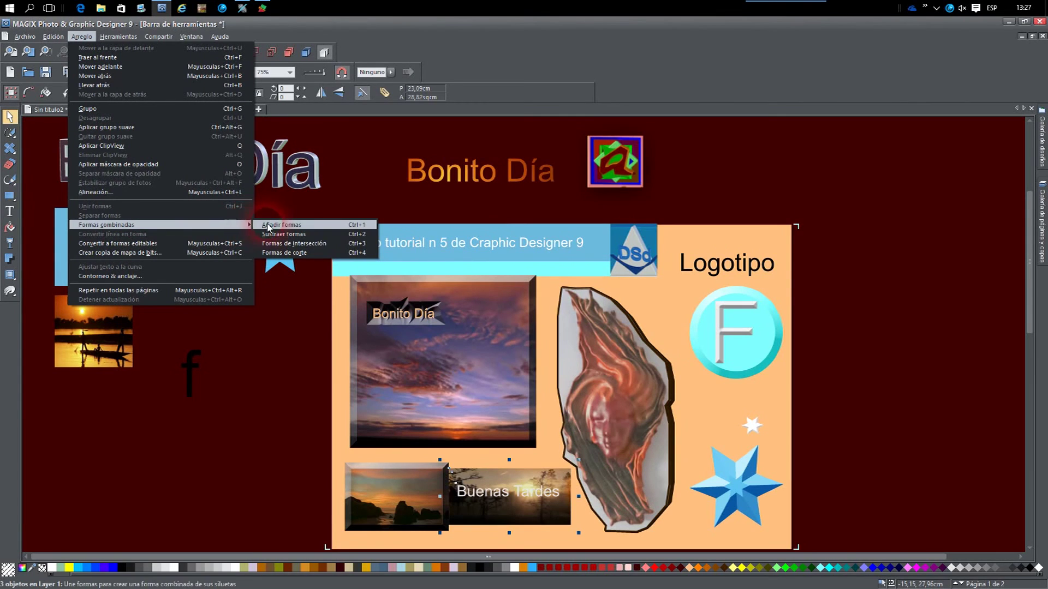
pyautogui.click(290, 253)
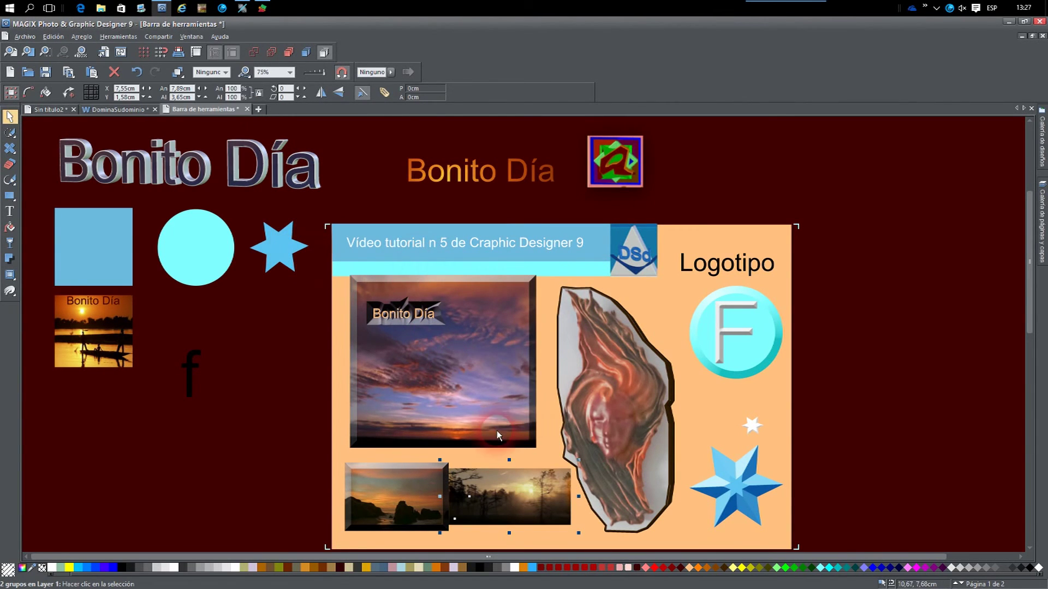
# - Move the sliced forest photo off the page below the letter f and enlarge it to about 14.72 × 6.82 cm
pyautogui.moveTo(509, 487); pyautogui.dragTo(138, 452)
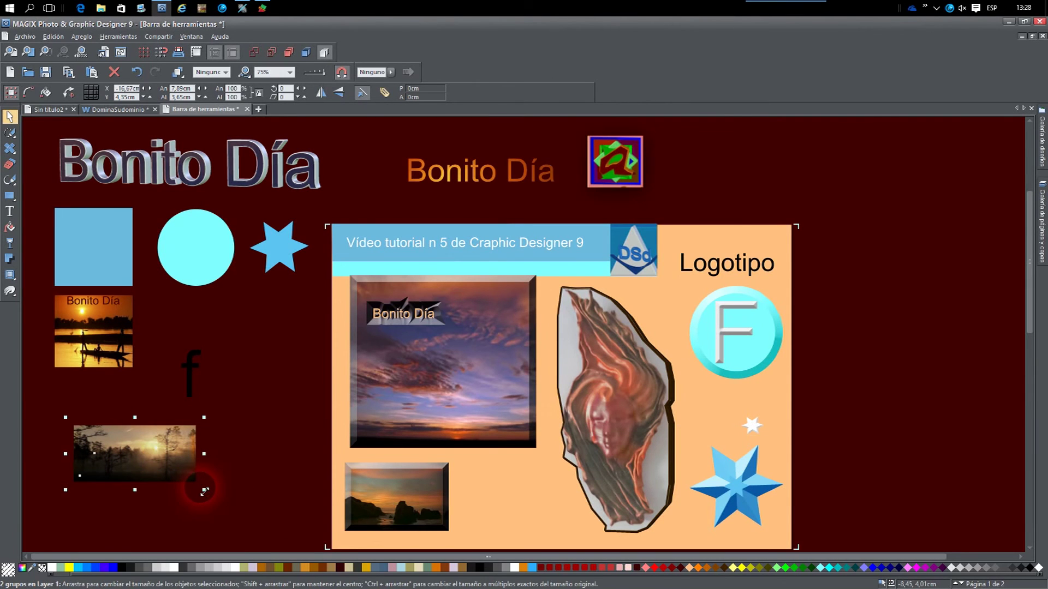
pyautogui.moveTo(204, 491); pyautogui.dragTo(247, 539)
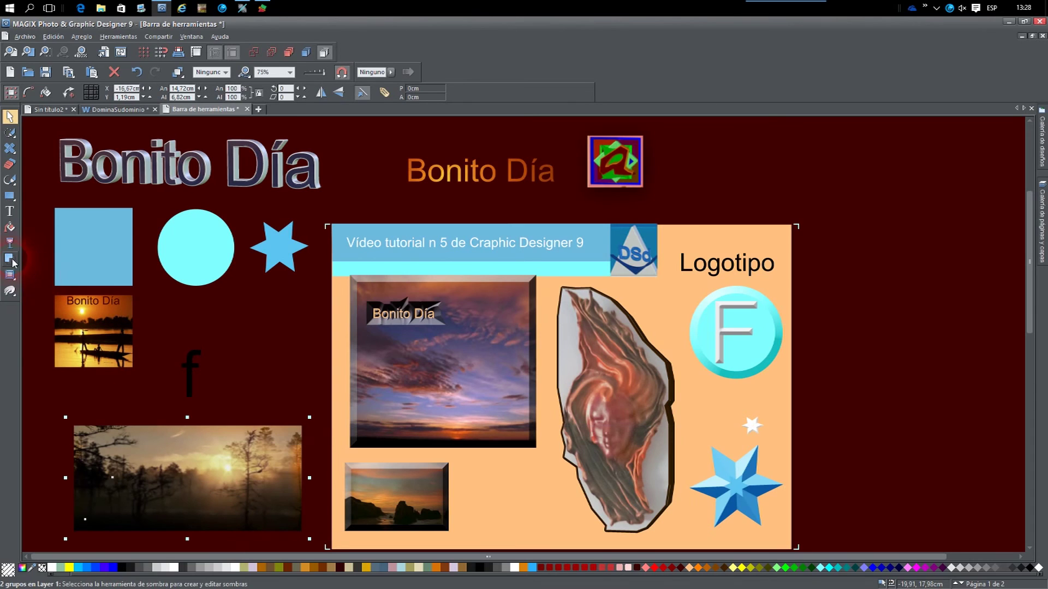
# - Draw a short horizontal clone stroke across the sky above the sun in the enlarged forest photo with the Clone tool
pyautogui.moveTo(8, 154)
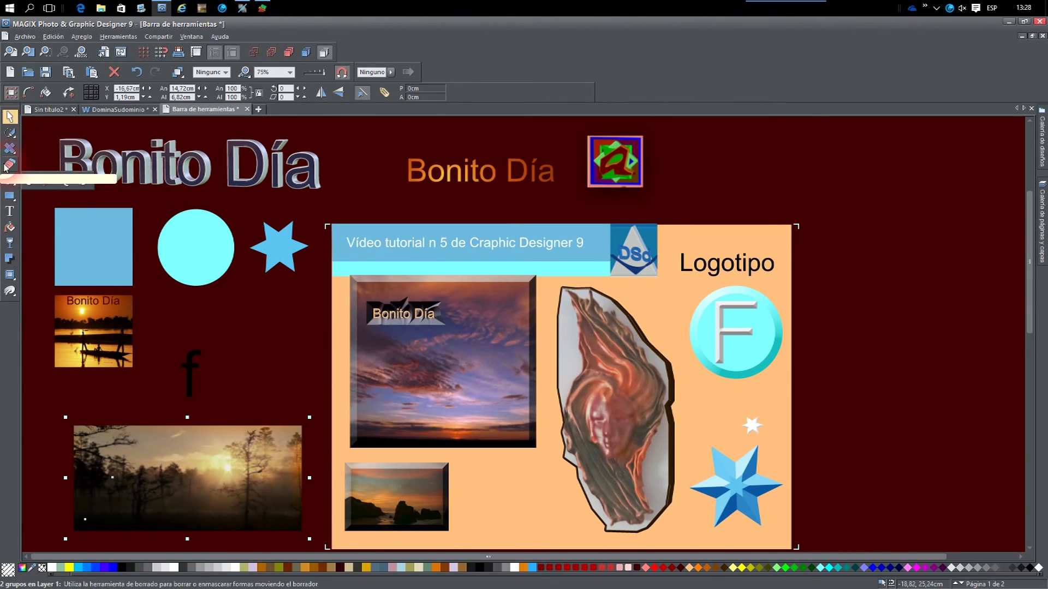
pyautogui.moveTo(10, 132)
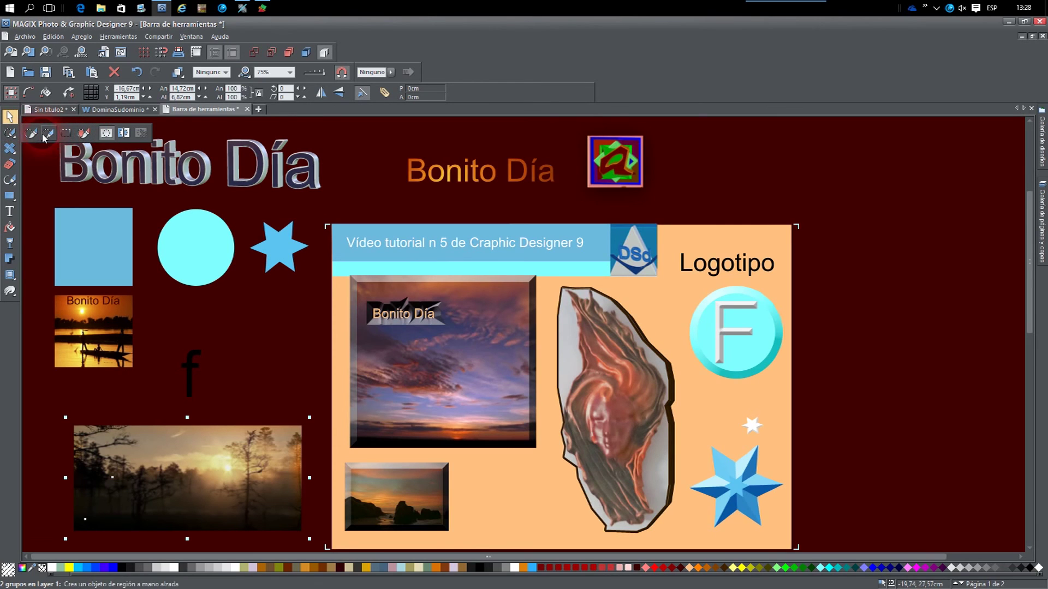
pyautogui.moveTo(10, 276)
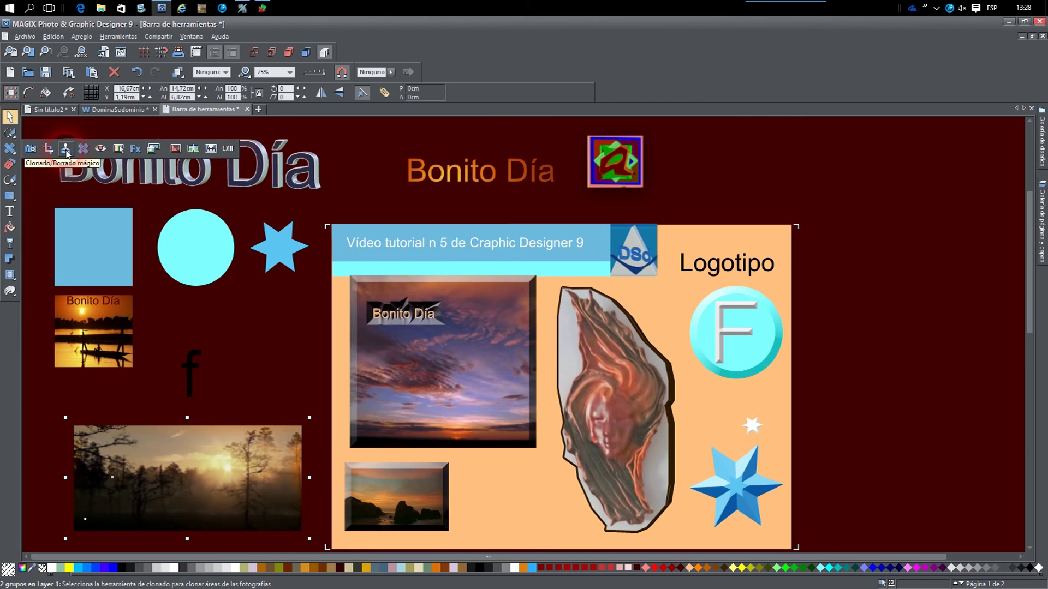
pyautogui.click(66, 151)
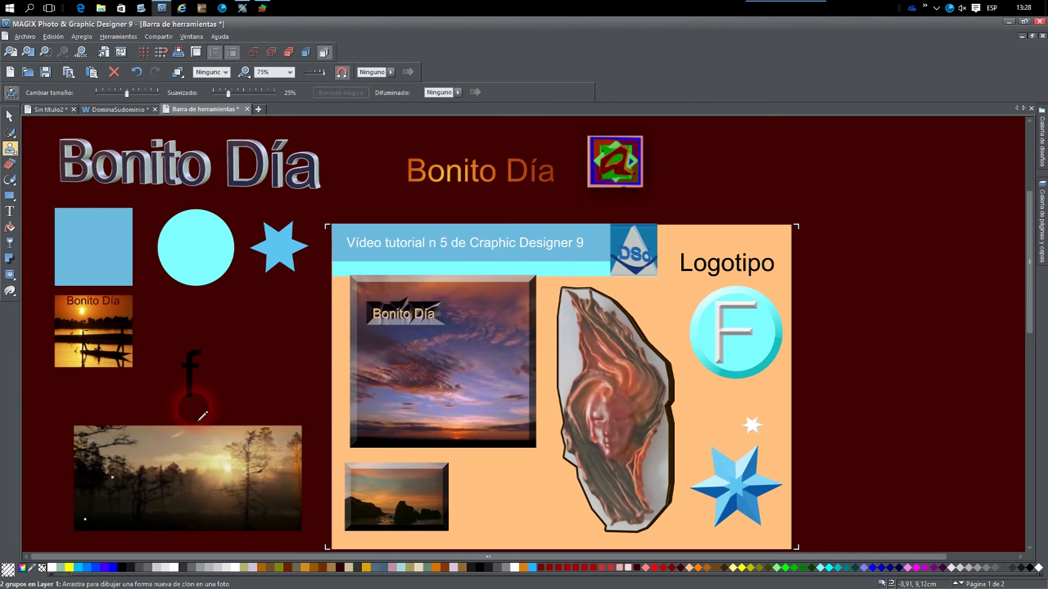
pyautogui.moveTo(222, 451)
pyautogui.mouseDown()
pyautogui.moveTo(132, 449)
pyautogui.moveTo(203, 474)
pyautogui.moveTo(163, 494)
pyautogui.moveTo(173, 440)
pyautogui.moveTo(257, 437)
pyautogui.moveTo(248, 450)
pyautogui.mouseUp()
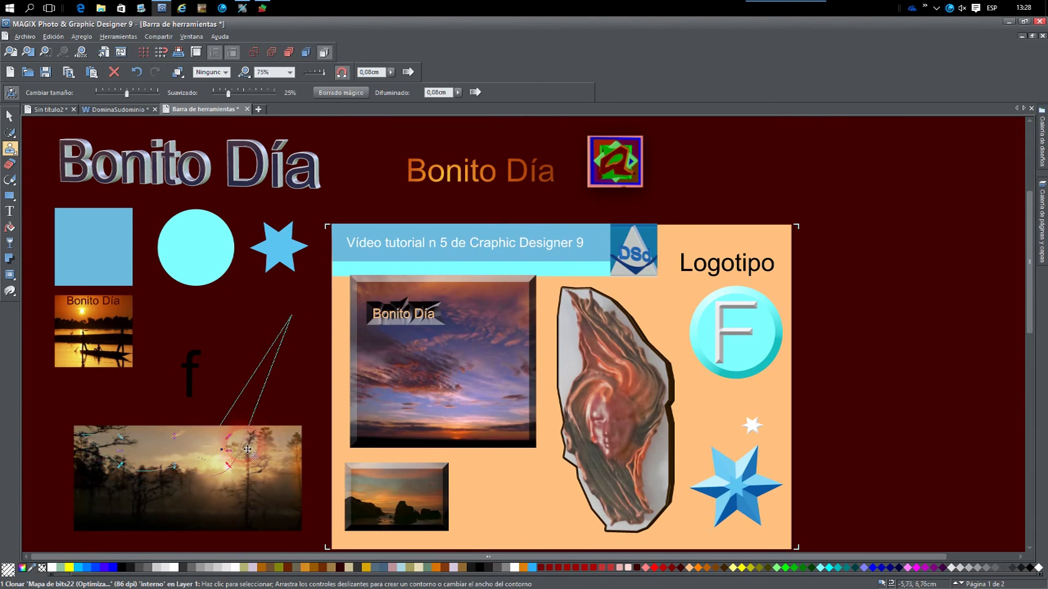